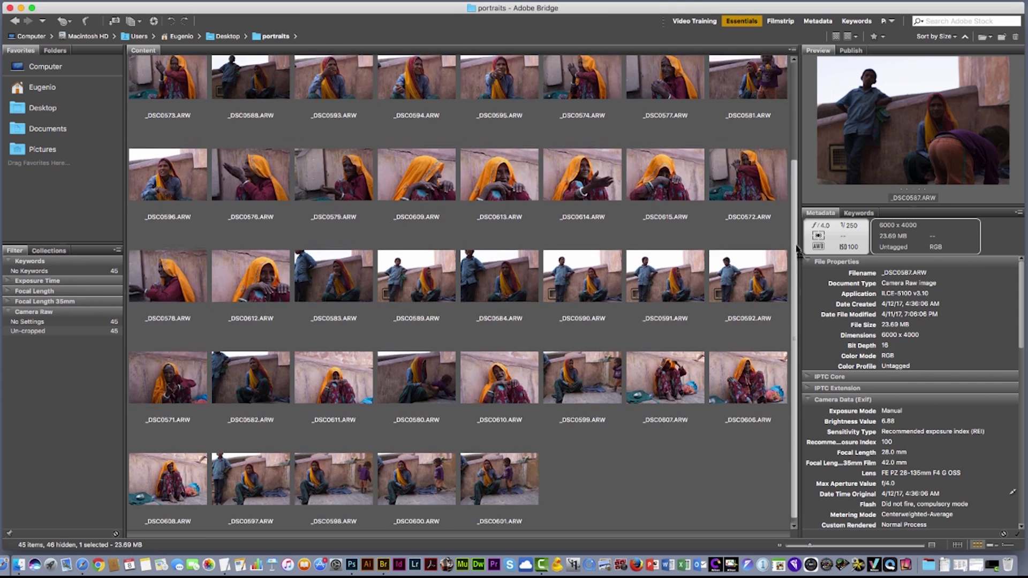
Scroll the Desktop portraits folder's content grid back to the top.
{"action": "scroll", "coordinate": [755, 119], "scroll_direction": "up", "scroll_amount": 5}
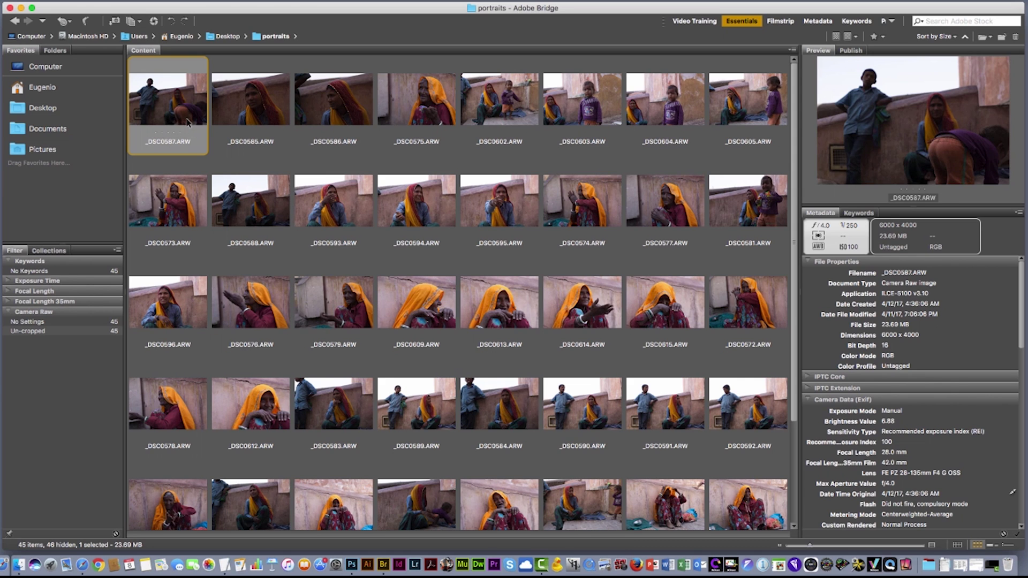
Preview the portraits full screen, stepping through the woman-and-child, older woman and seated woman shots.
{"action": "key", "text": "space"}
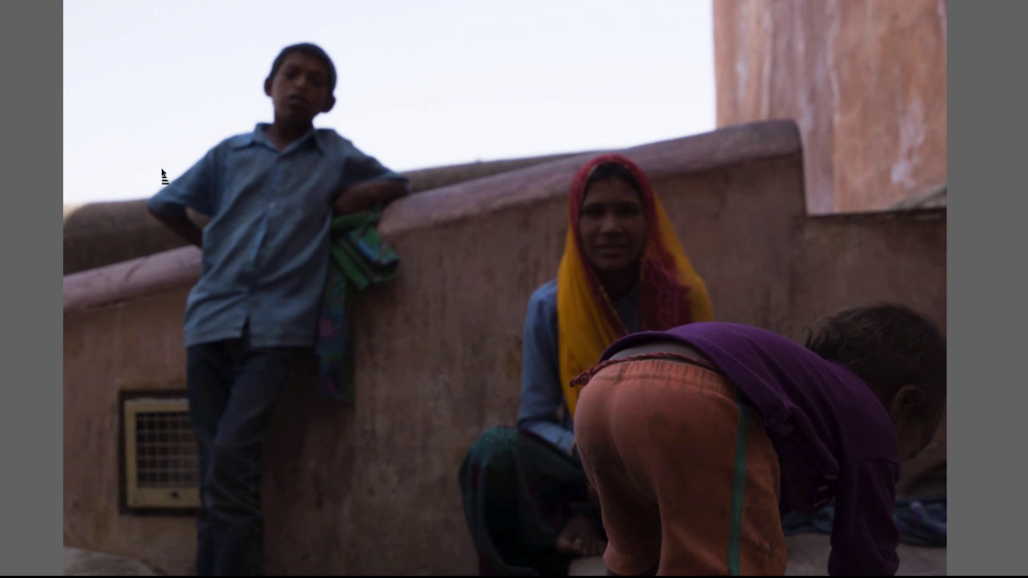
{"action": "key", "text": "Right"}
{"action": "key", "text": "Right"}
{"action": "key", "text": "Right"}
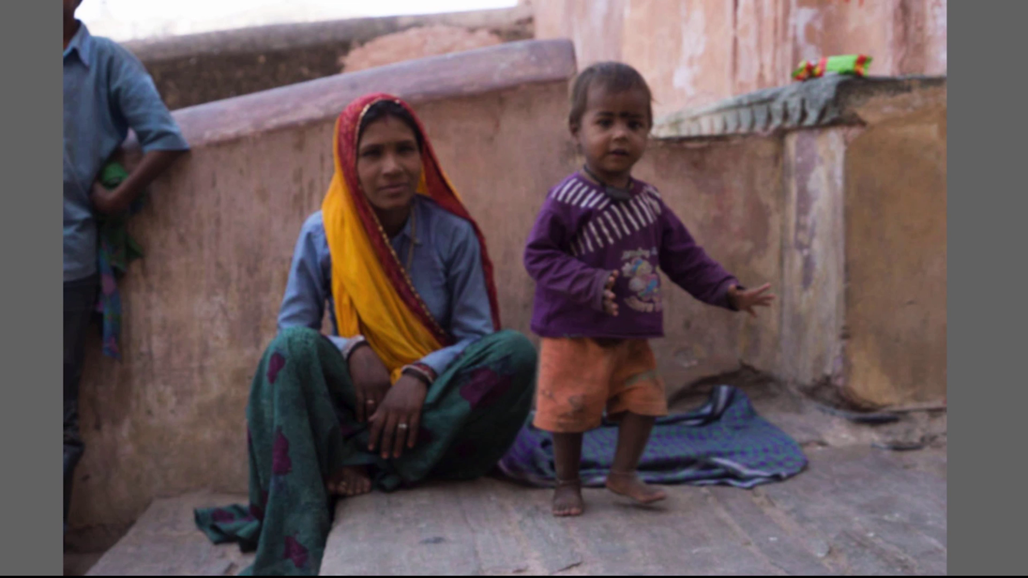
{"action": "key", "text": "Right"}
{"action": "key", "text": "Right"}
{"action": "key", "text": "Right"}
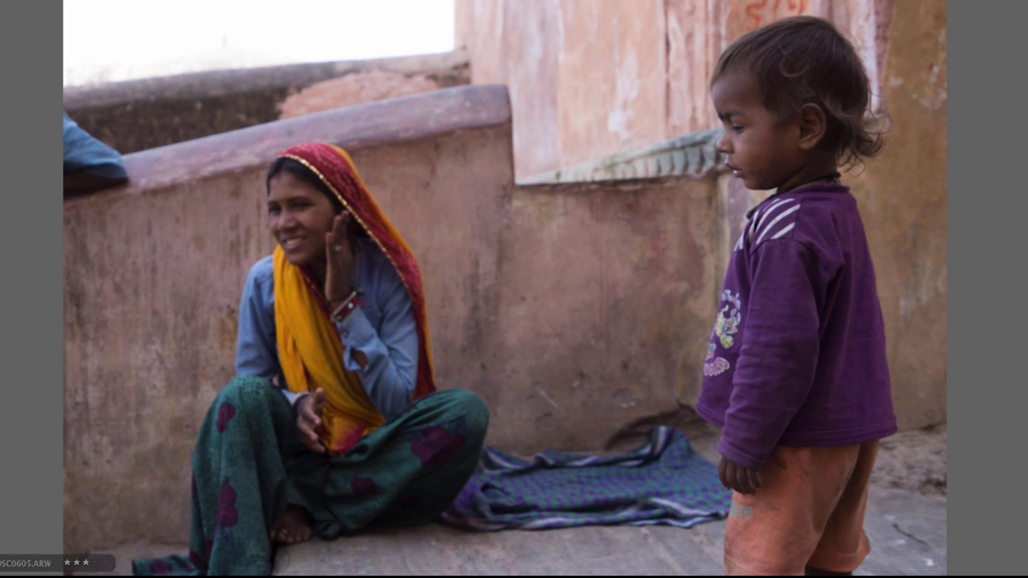
{"action": "key", "text": "Right"}
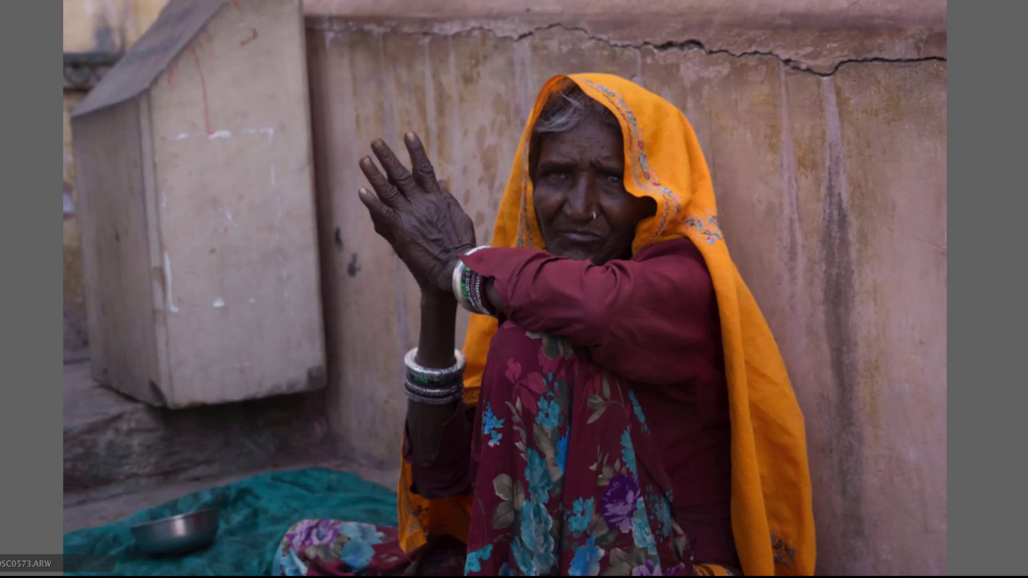
{"action": "key", "text": "Left"}
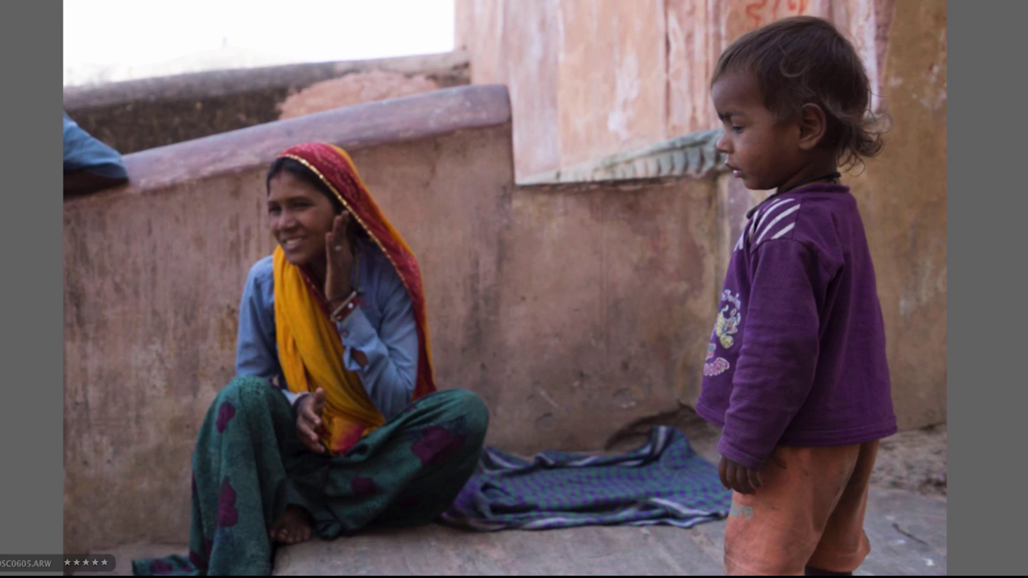
{"action": "key", "text": "Right"}
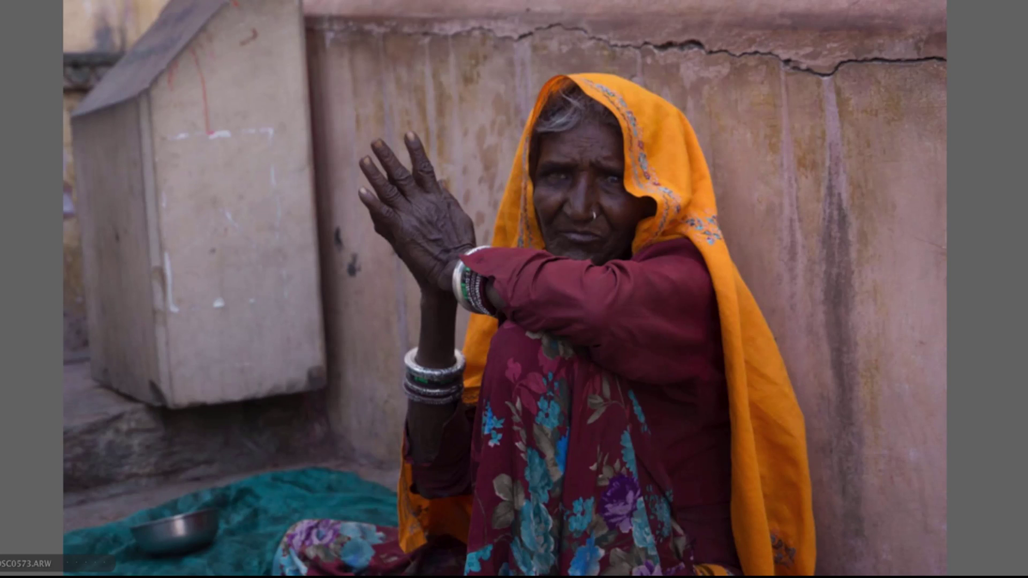
{"action": "key", "text": "Right"}
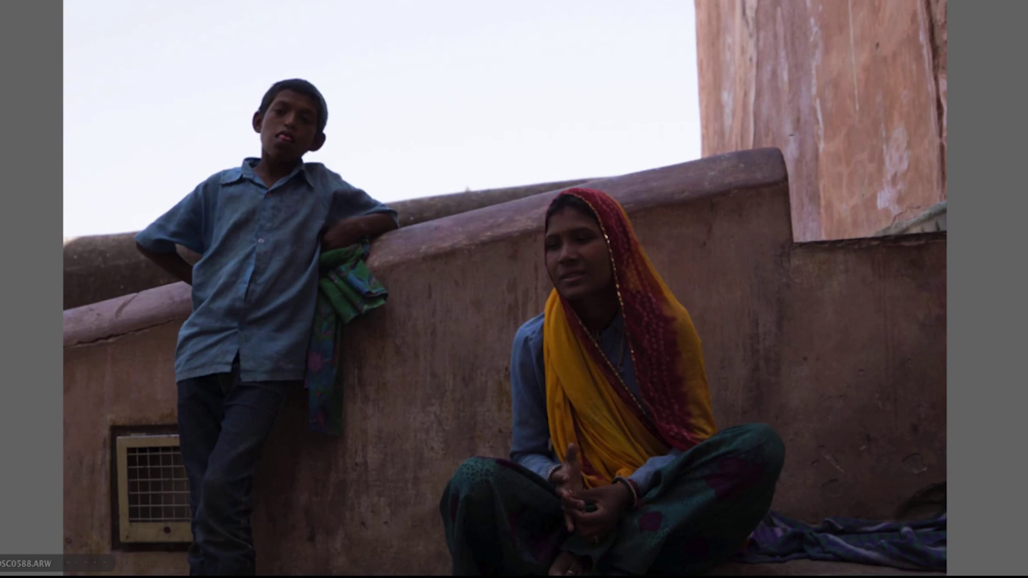
{"action": "key", "text": "Right"}
Continue through the orange-headscarf and outstretched-hand portraits, then leave the full-screen preview.
{"action": "key", "text": "Right"}
{"action": "key", "text": "Right"}
{"action": "key", "text": "Right"}
{"action": "key", "text": "Right"}
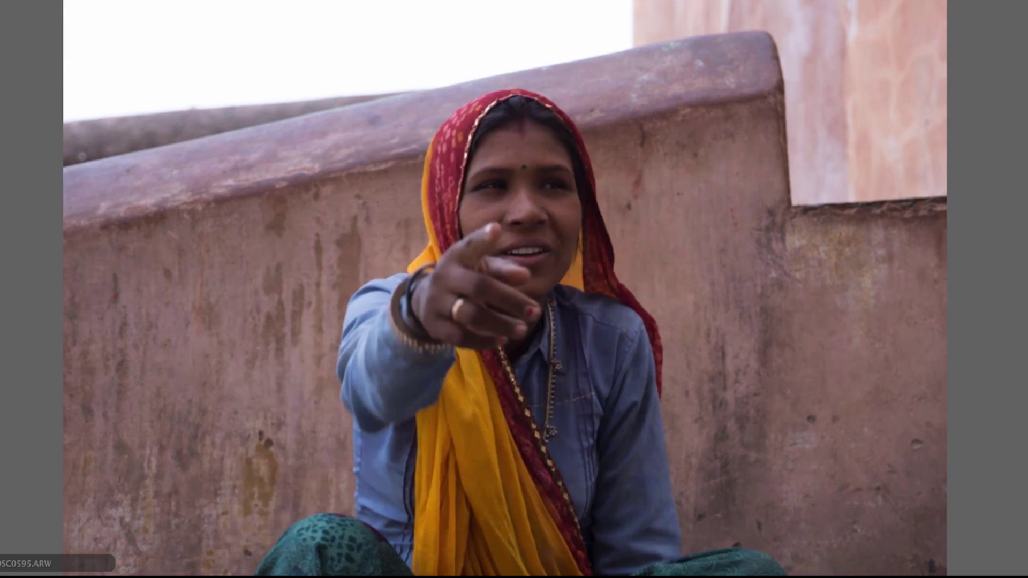
{"action": "key", "text": "Right"}
{"action": "key", "text": "Right"}
{"action": "key", "text": "Right"}
{"action": "key", "text": "Right"}
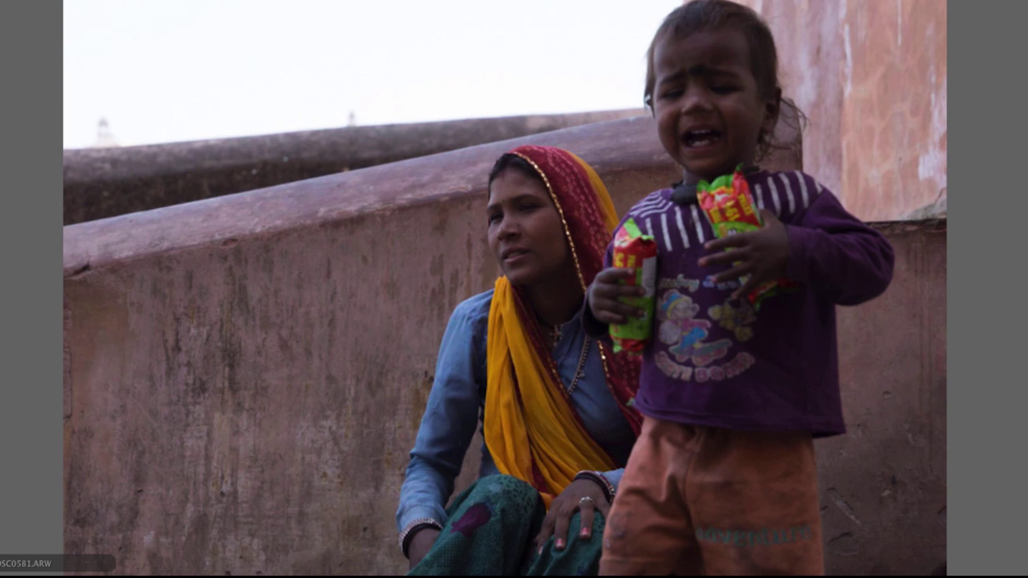
{"action": "key", "text": "Right"}
{"action": "key", "text": "Right"}
{"action": "key", "text": "Right"}
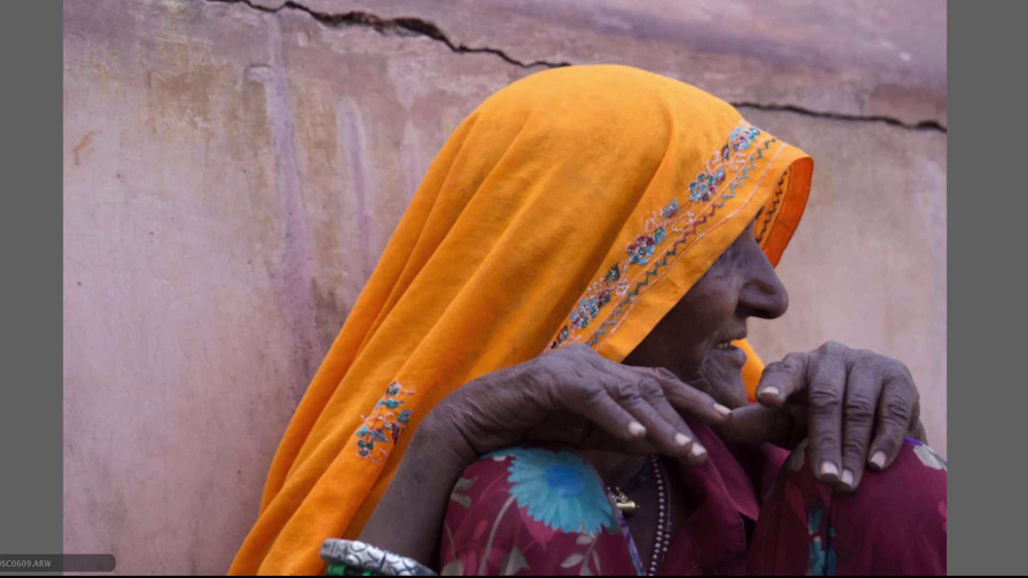
{"action": "key", "text": "Right"}
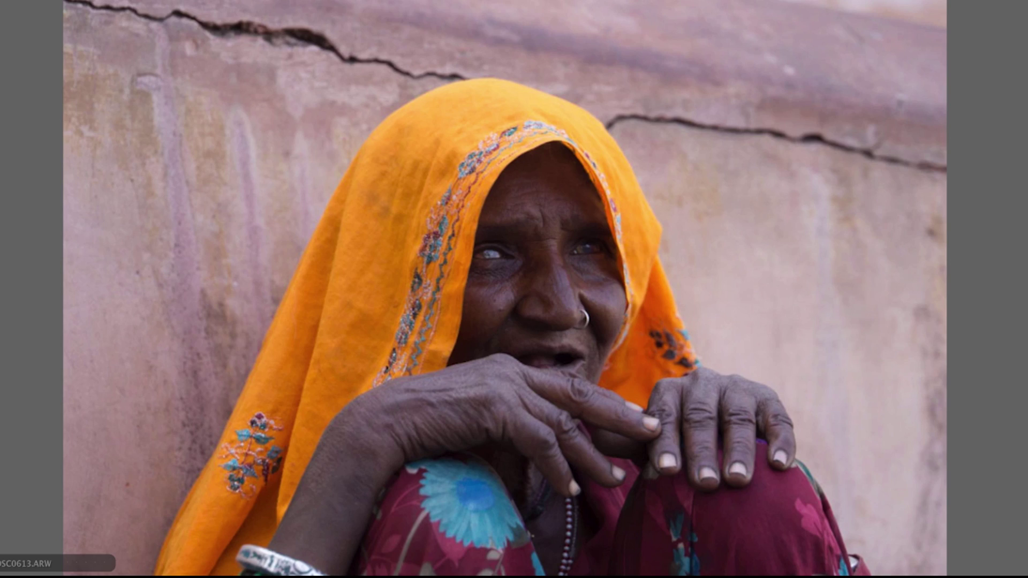
{"action": "key", "text": "Right"}
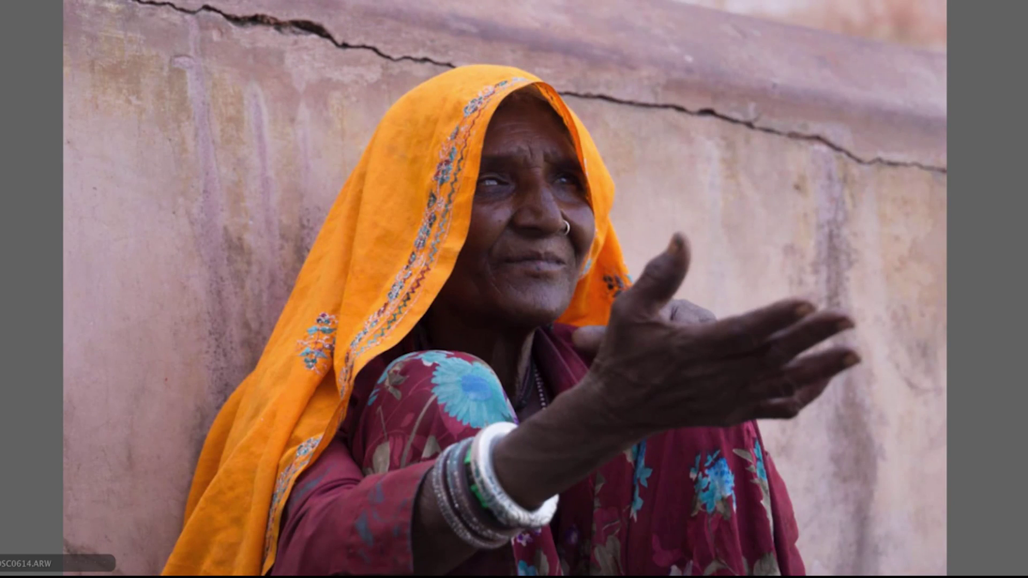
{"action": "key", "text": "Right"}
{"action": "key", "text": "Right"}
{"action": "key", "text": "Right"}
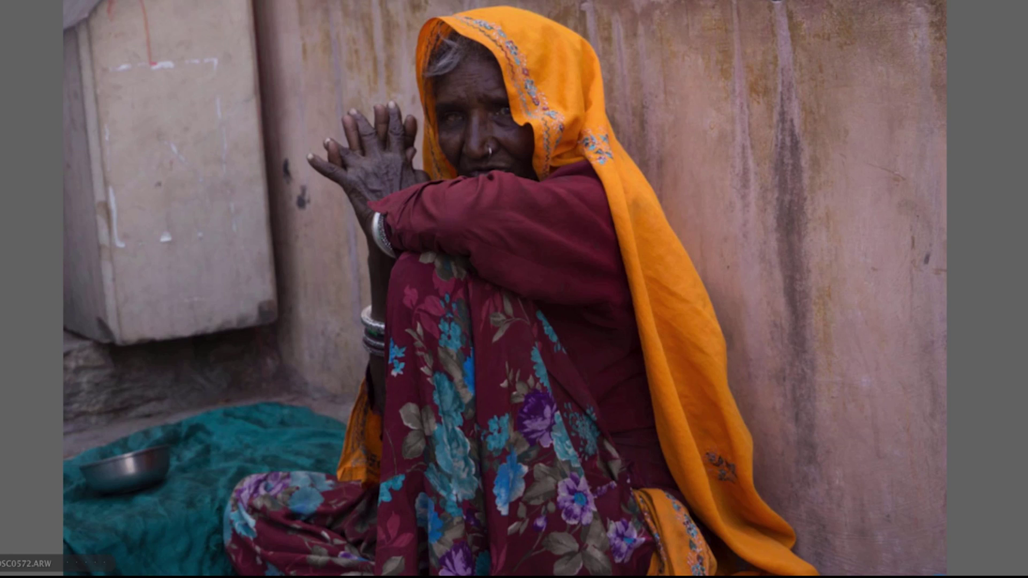
{"action": "key", "text": "Right"}
{"action": "key", "text": "Right"}
{"action": "key", "text": "Right"}
{"action": "key", "text": "Right"}
{"action": "key", "text": "Right"}
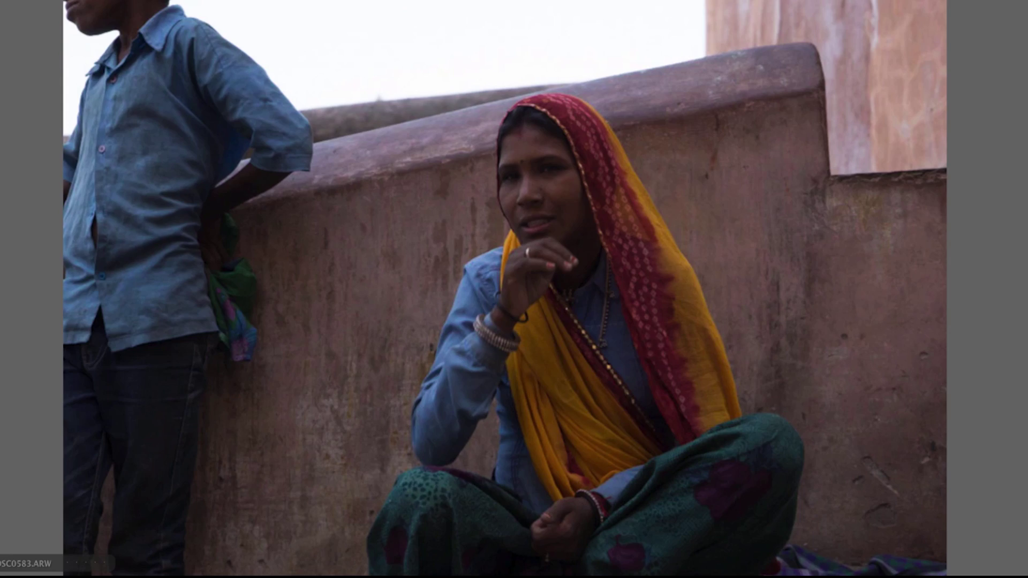
{"action": "key", "text": "Right"}
{"action": "key", "text": "Right"}
{"action": "key", "text": "Right"}
{"action": "key", "text": "Right"}
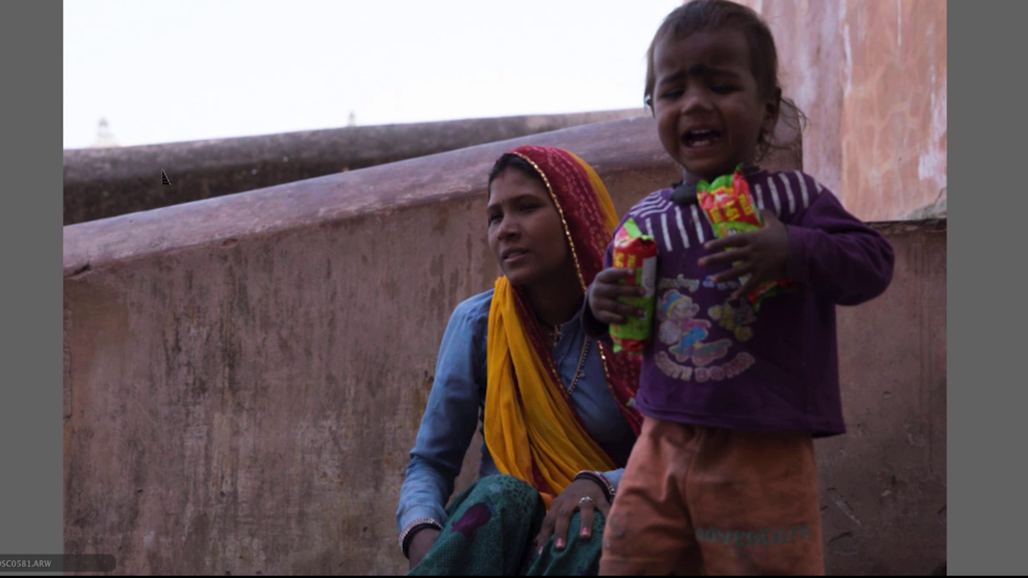
{"action": "key", "text": "space"}
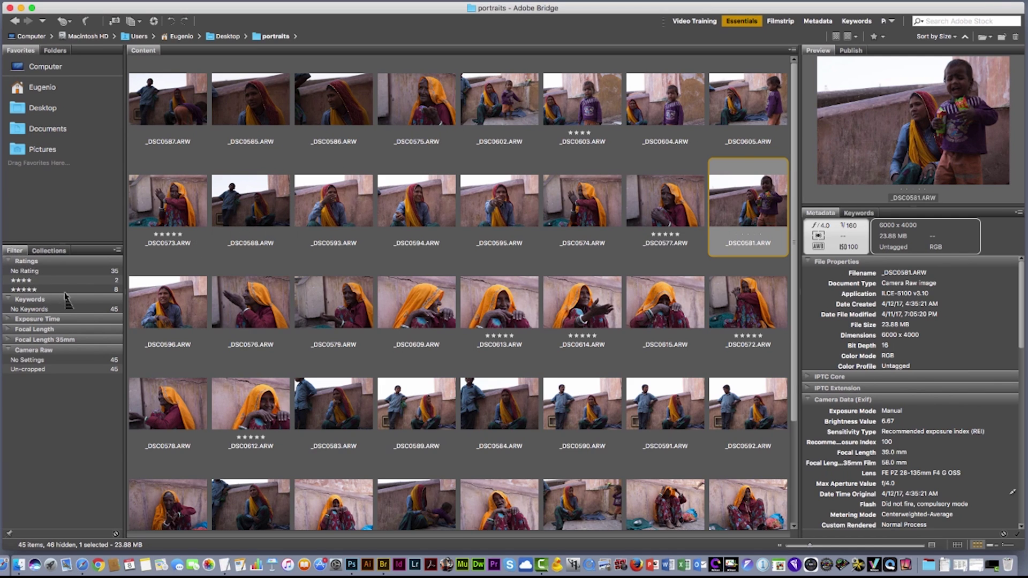
Filter to five-star photos, enlarge the thumbnails and select _DSC0573.ARW.
{"action": "left_click", "coordinate": [40, 290]}
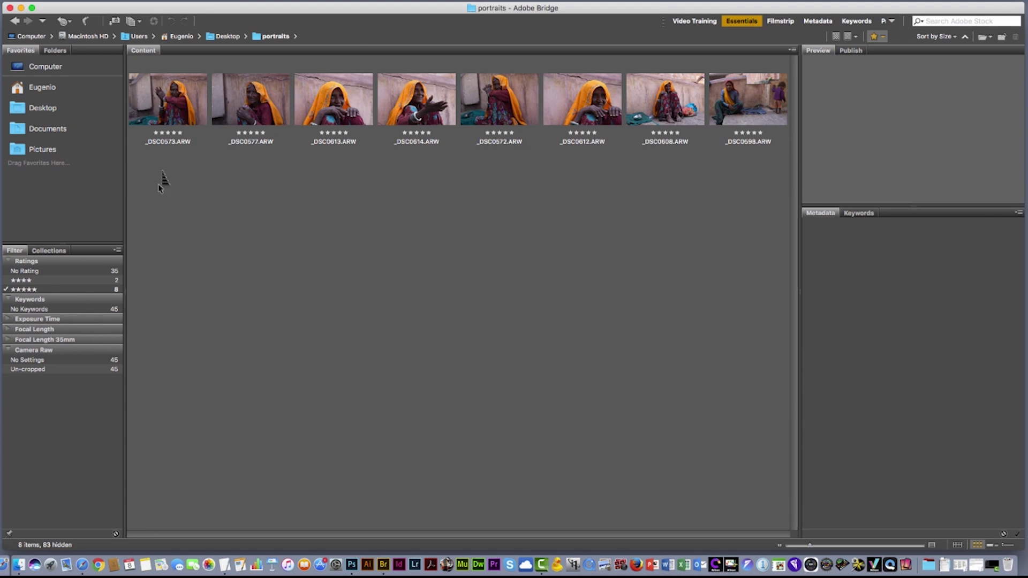
{"action": "left_click_drag", "start_coordinate": [813, 548], "coordinate": [836, 547]}
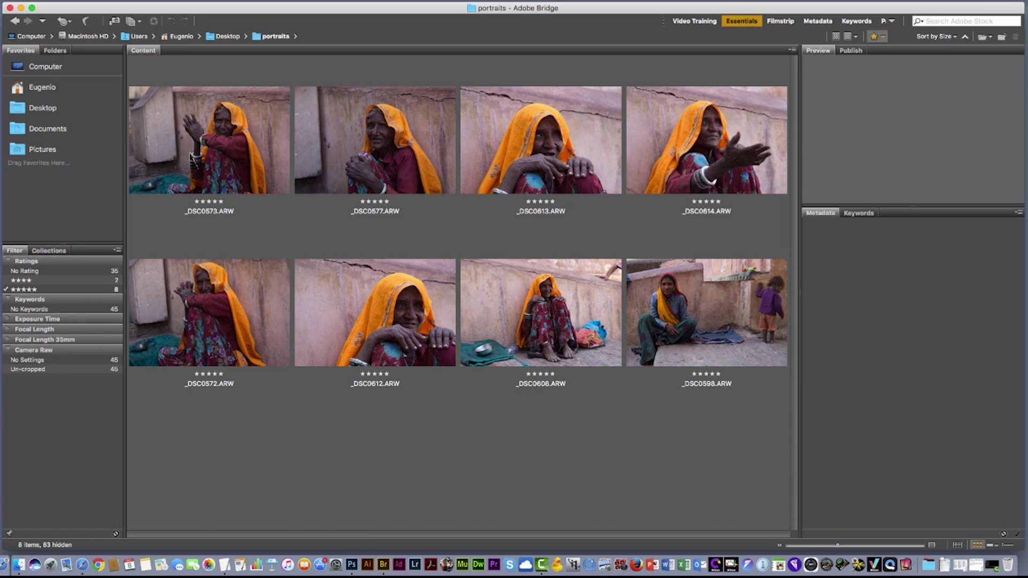
{"action": "left_click", "coordinate": [202, 138]}
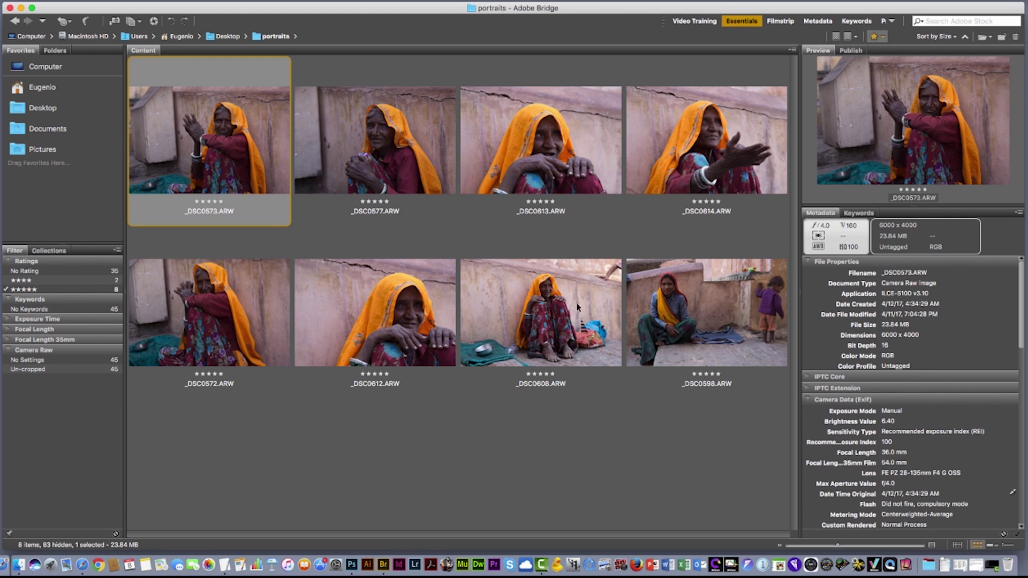
Select the first seven five-star portraits and open them in Camera Raw from the context menu.
{"action": "left_click", "coordinate": [576, 331], "text": "shift"}
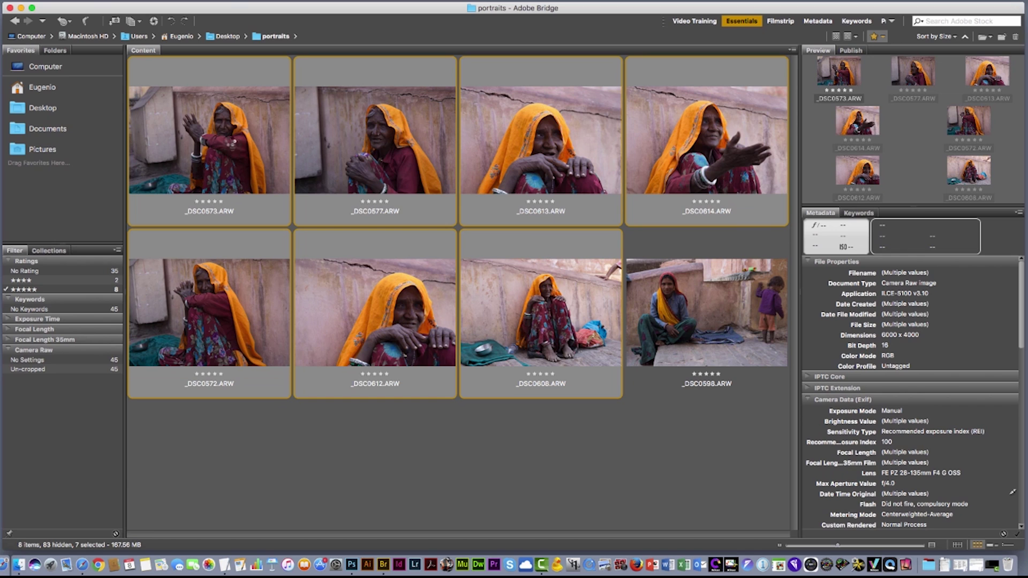
{"action": "double_click", "coordinate": [228, 142]}
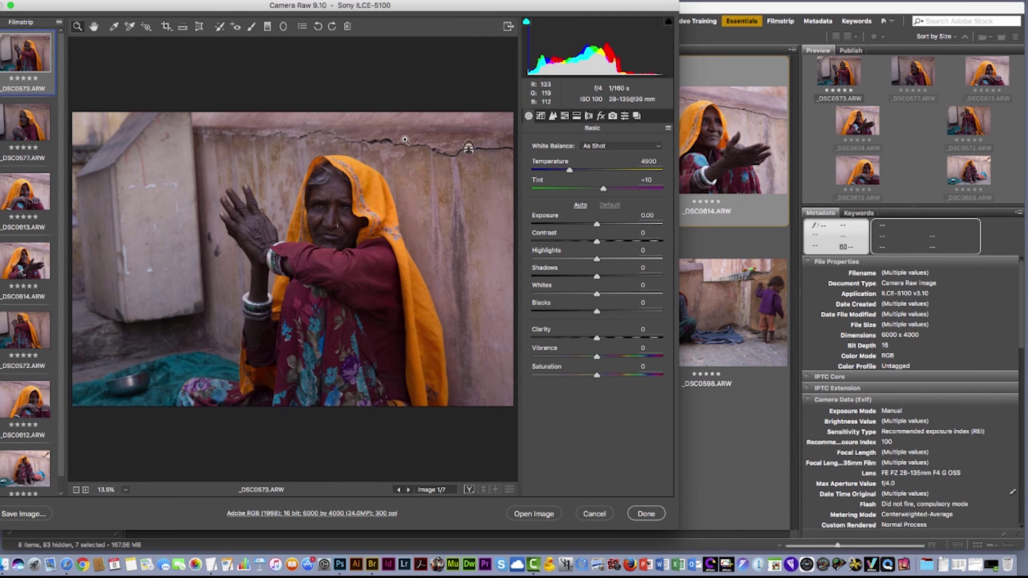
{"action": "left_click", "coordinate": [596, 516]}
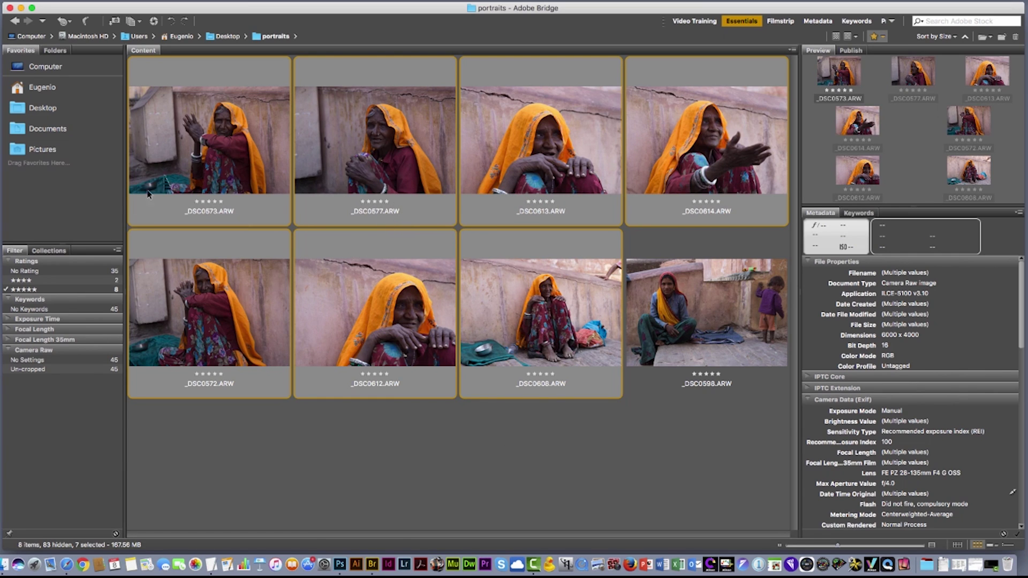
{"action": "right_click", "coordinate": [215, 133]}
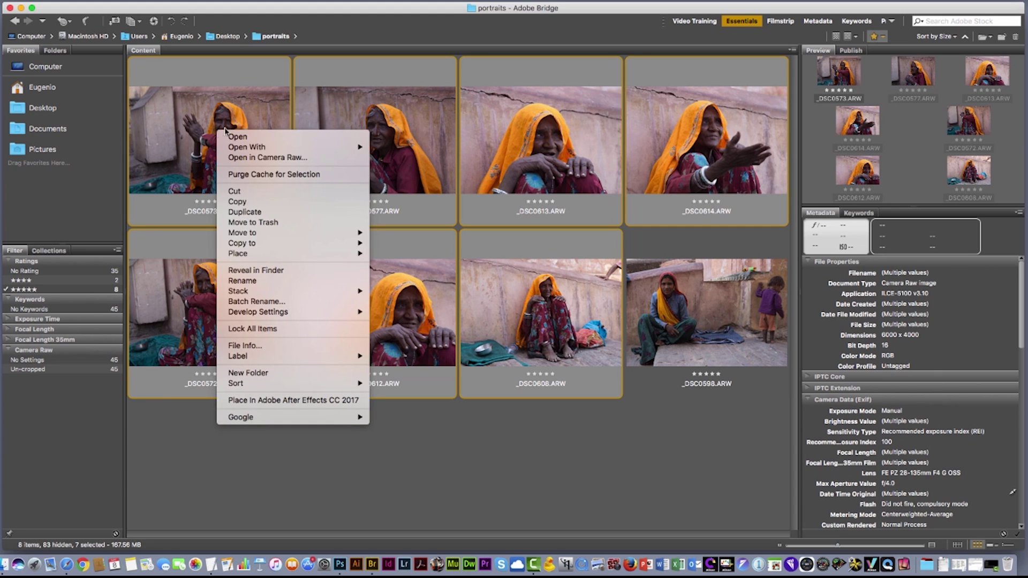
{"action": "left_click", "coordinate": [273, 159]}
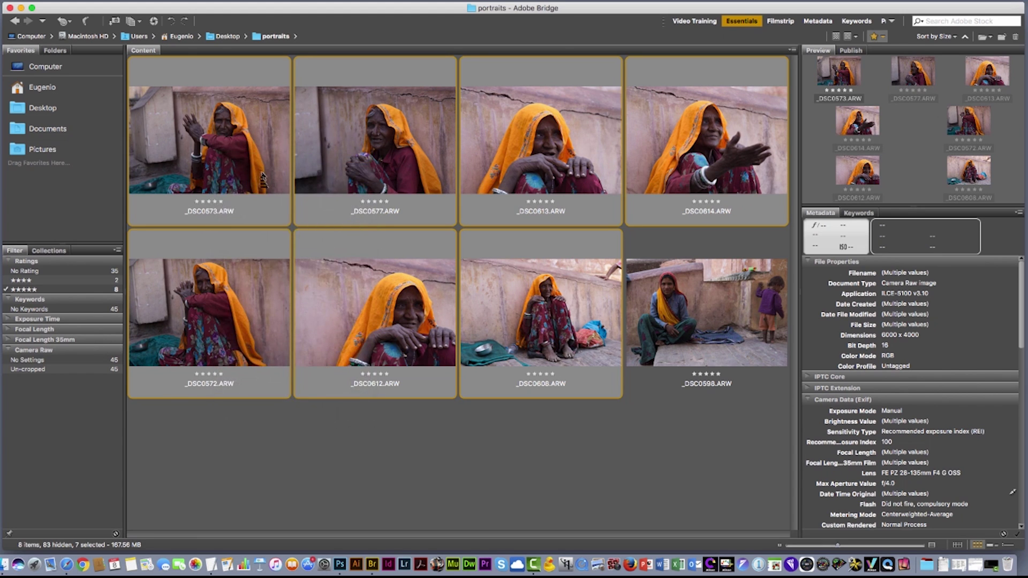
Reposition and enlarge the Camera Raw window.
{"action": "left_click_drag", "start_coordinate": [433, 13], "coordinate": [526, 13]}
{"action": "left_click_drag", "start_coordinate": [772, 528], "coordinate": [1008, 546]}
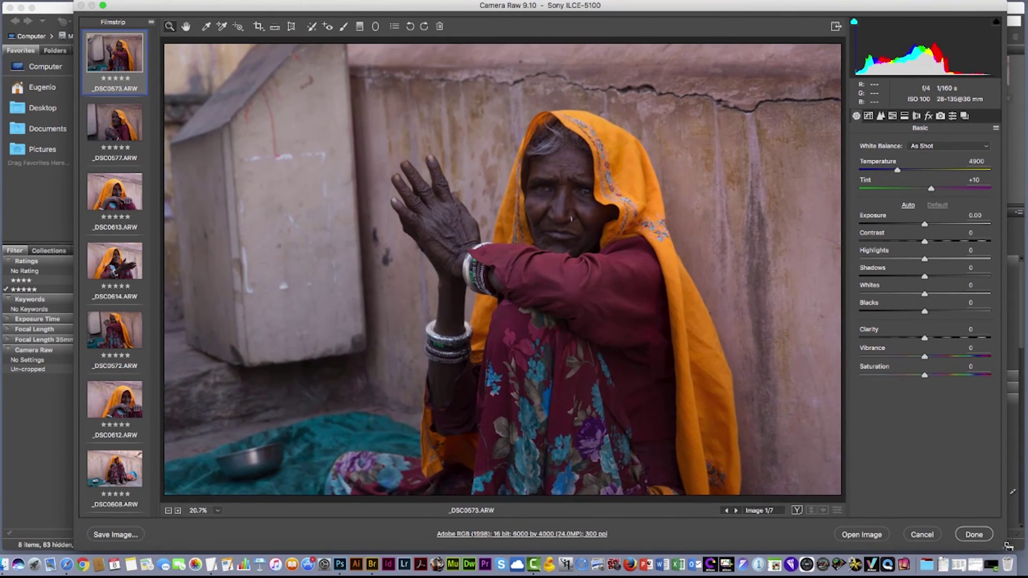
{"action": "left_click_drag", "start_coordinate": [151, 6], "coordinate": [121, 7]}
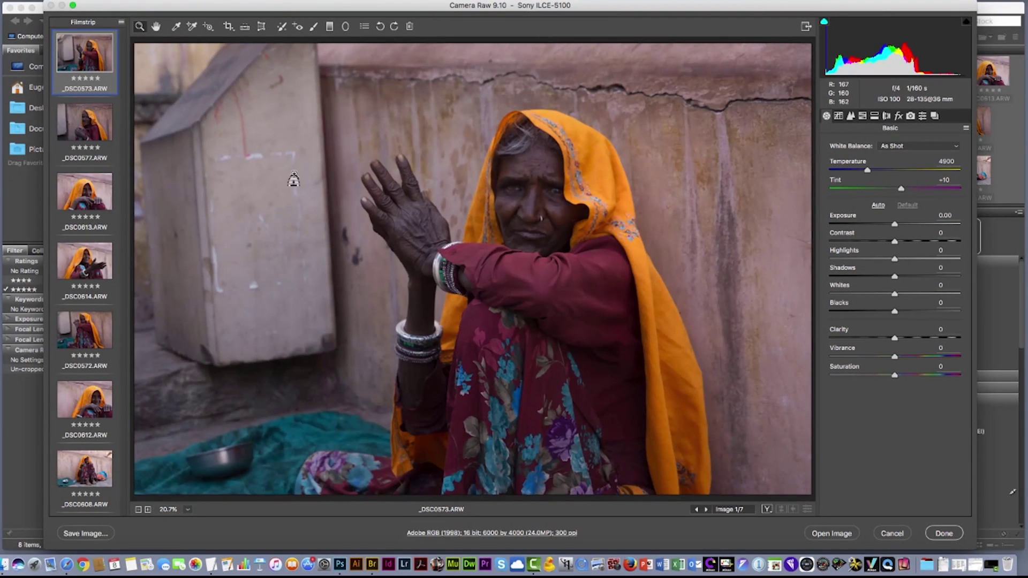
View _DSC0577 and _DSC0613, then select all seven portraits.
{"action": "left_click", "coordinate": [67, 130]}
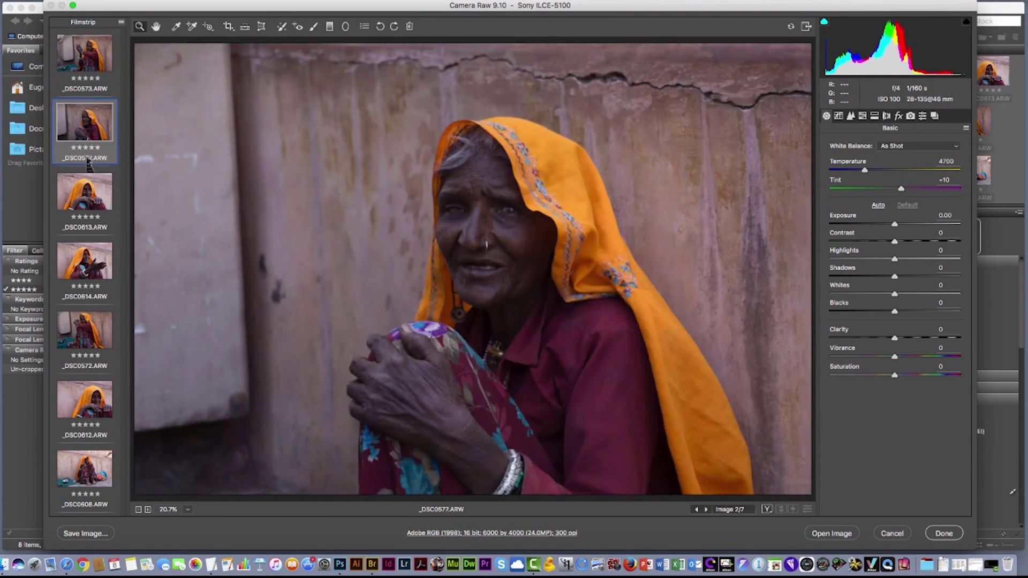
{"action": "left_click", "coordinate": [87, 183]}
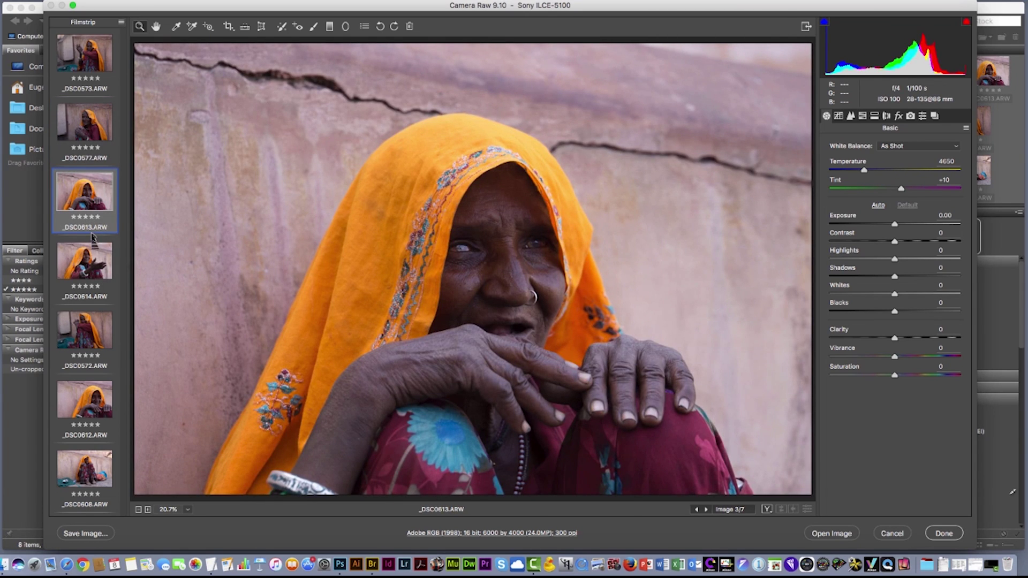
{"action": "key", "text": "super+a"}
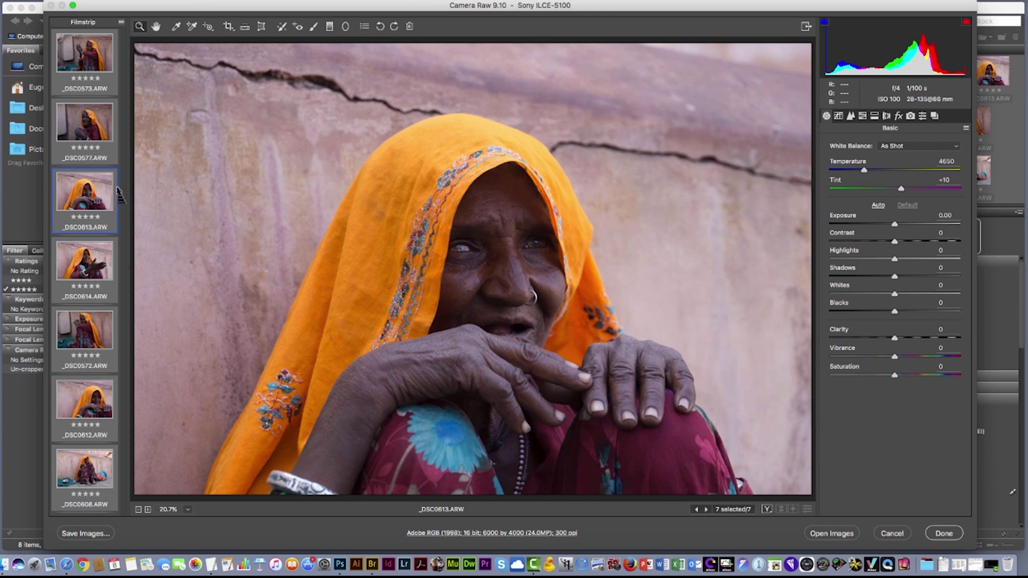
Set exposure +0.15, highlights -80, shadows +54, blacks +68, clarity +56 and saturation -27.
{"action": "left_click_drag", "start_coordinate": [895, 226], "coordinate": [939, 311]}
{"action": "left_click_drag", "start_coordinate": [894, 338], "coordinate": [932, 339]}
{"action": "left_click_drag", "start_coordinate": [894, 376], "coordinate": [877, 377]}
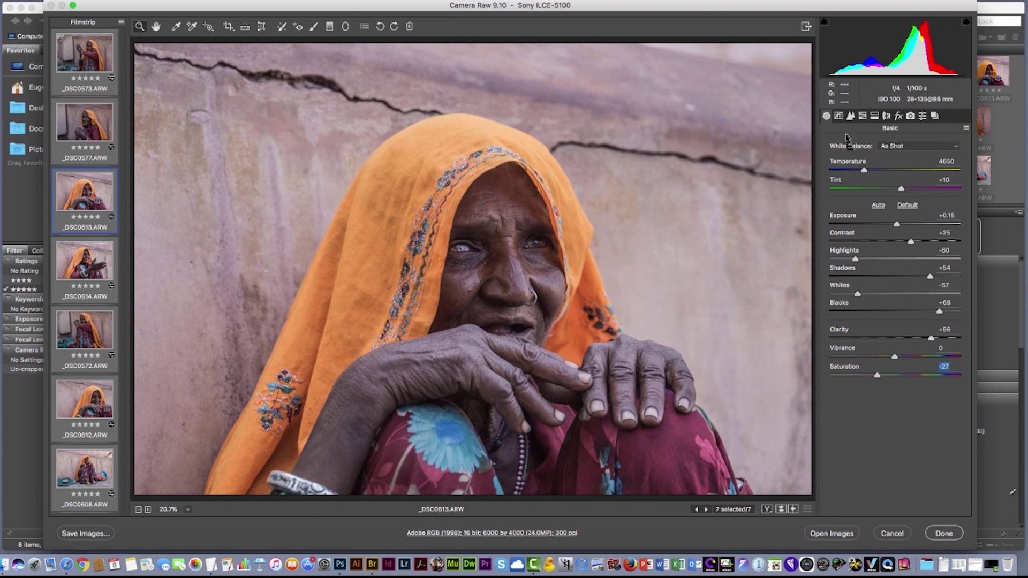
In HSL, nudge the Oranges hue, raise Oranges saturation to +24 and lower Oranges luminance to -13.
{"action": "left_click", "coordinate": [839, 118]}
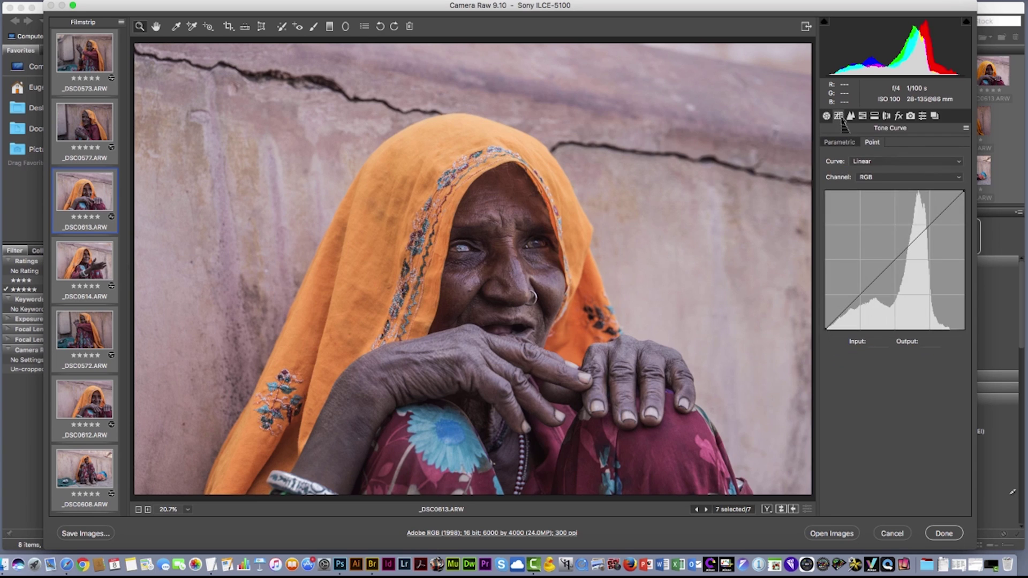
{"action": "left_click", "coordinate": [852, 118]}
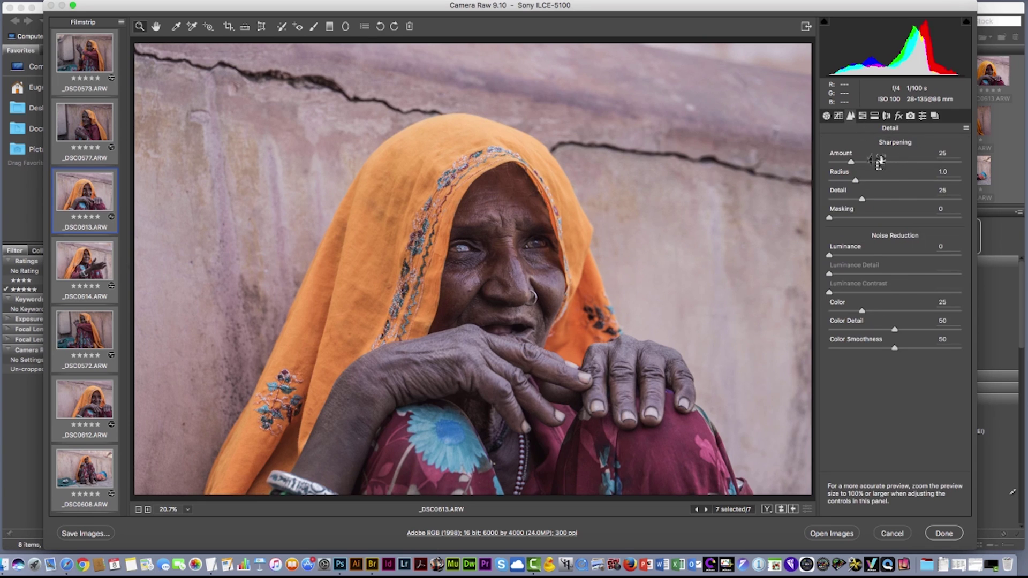
{"action": "left_click", "coordinate": [862, 116]}
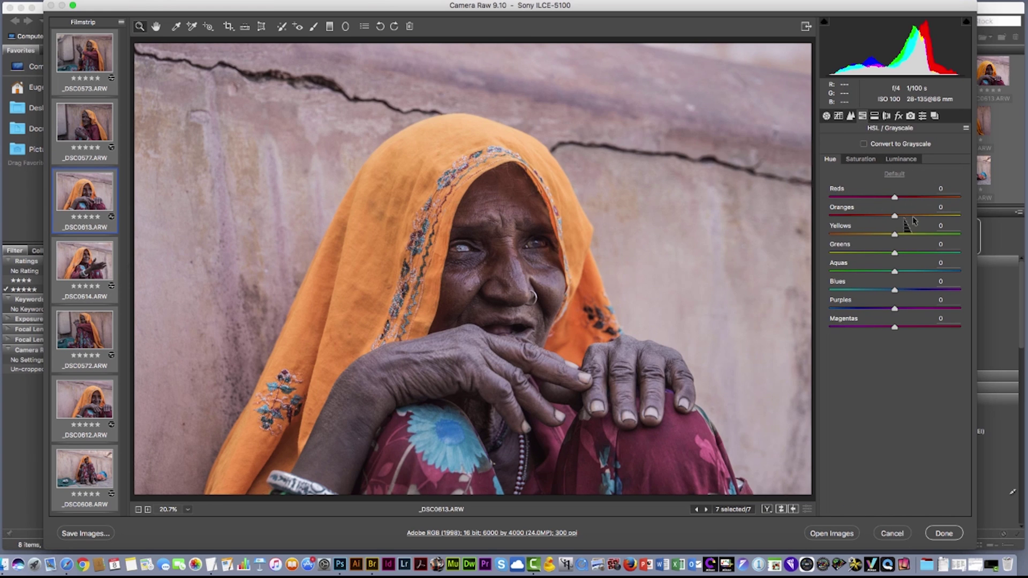
{"action": "mouse_move", "coordinate": [895, 216]}
{"action": "left_mouse_down"}
{"action": "mouse_move", "coordinate": [915, 217]}
{"action": "mouse_move", "coordinate": [892, 217]}
{"action": "left_mouse_up"}
{"action": "left_click", "coordinate": [860, 159]}
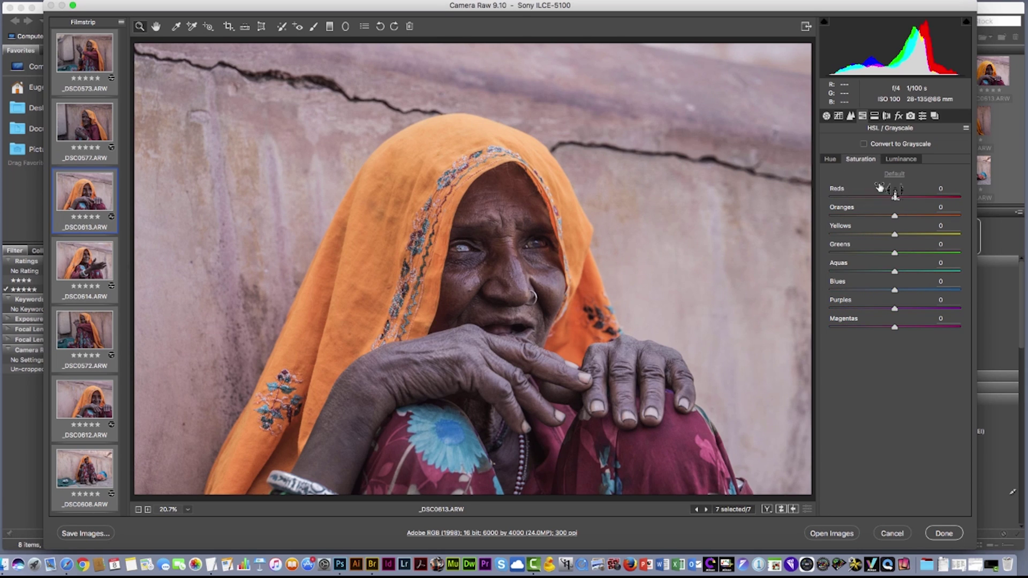
{"action": "left_click_drag", "start_coordinate": [894, 216], "coordinate": [911, 216]}
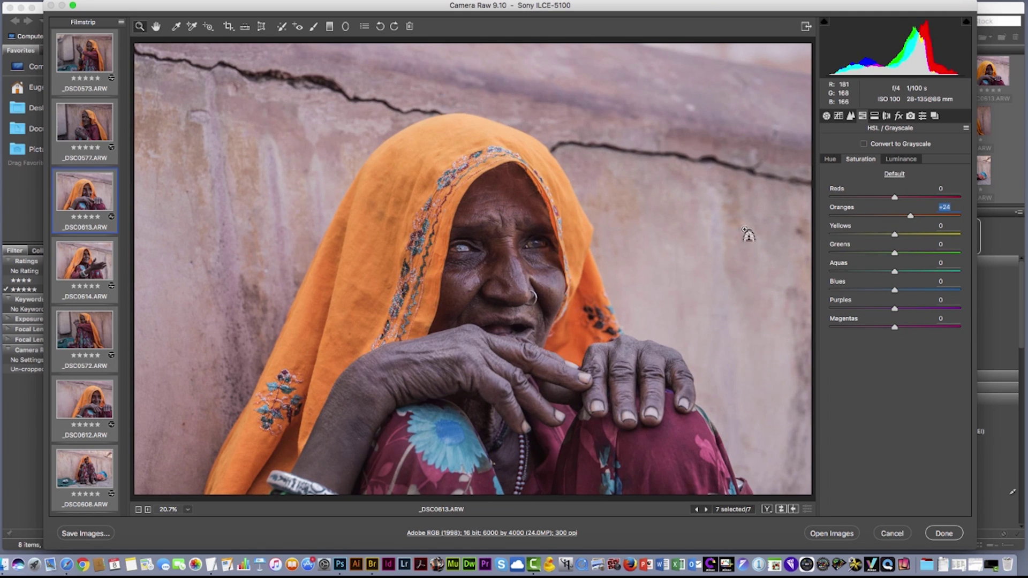
{"action": "left_click", "coordinate": [896, 159]}
{"action": "mouse_move", "coordinate": [894, 216]}
{"action": "left_mouse_down"}
{"action": "mouse_move", "coordinate": [868, 215]}
{"action": "mouse_move", "coordinate": [886, 216]}
{"action": "left_mouse_up"}
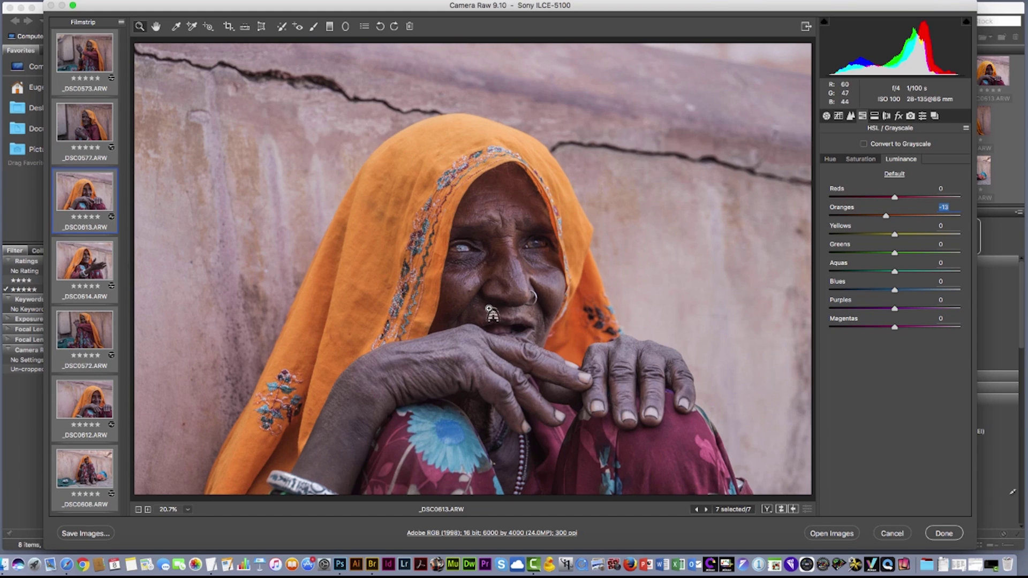
{"action": "left_click", "coordinate": [922, 116]}
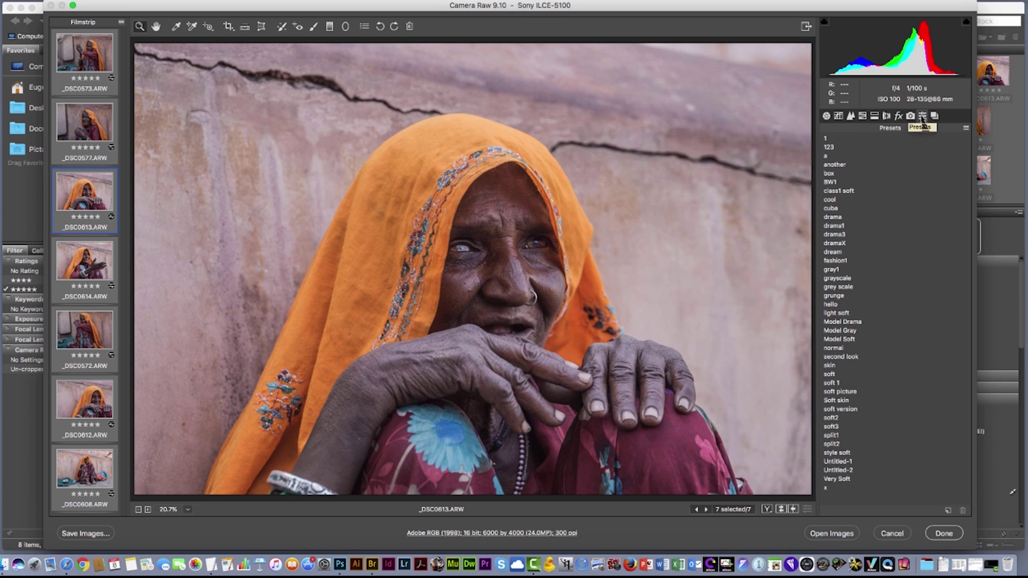
Save the adjustments as a 'Jaipur India' preset and apply the edits with Done.
{"action": "left_click", "coordinate": [948, 512]}
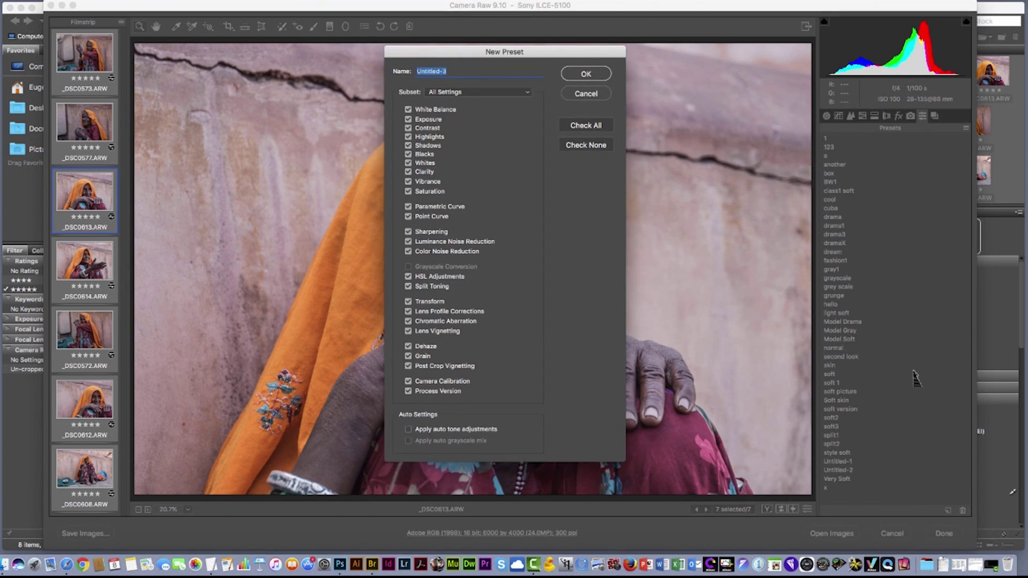
{"action": "type", "text": "Jaipur India"}
{"action": "key", "text": "Return"}
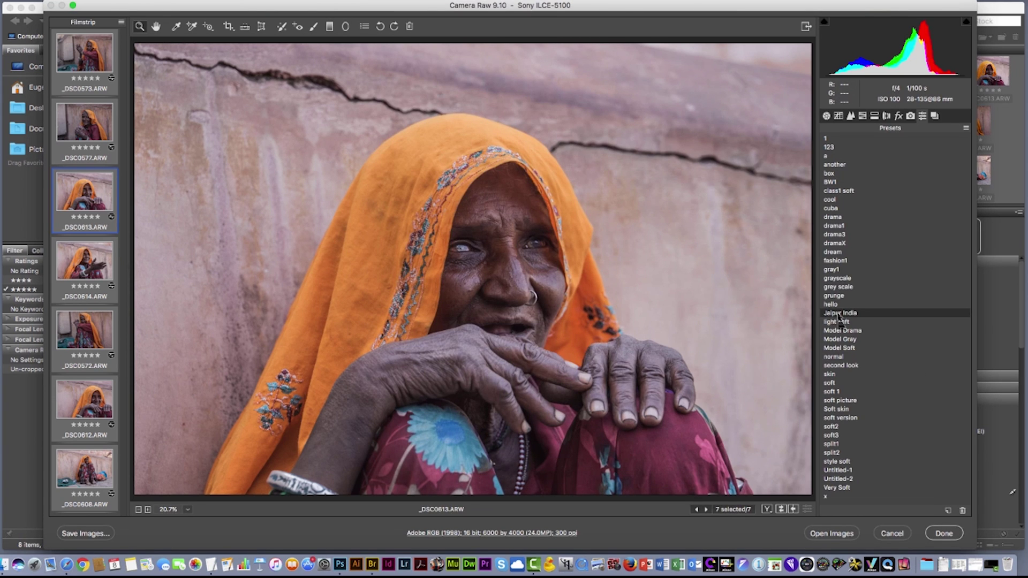
{"action": "left_click", "coordinate": [944, 534]}
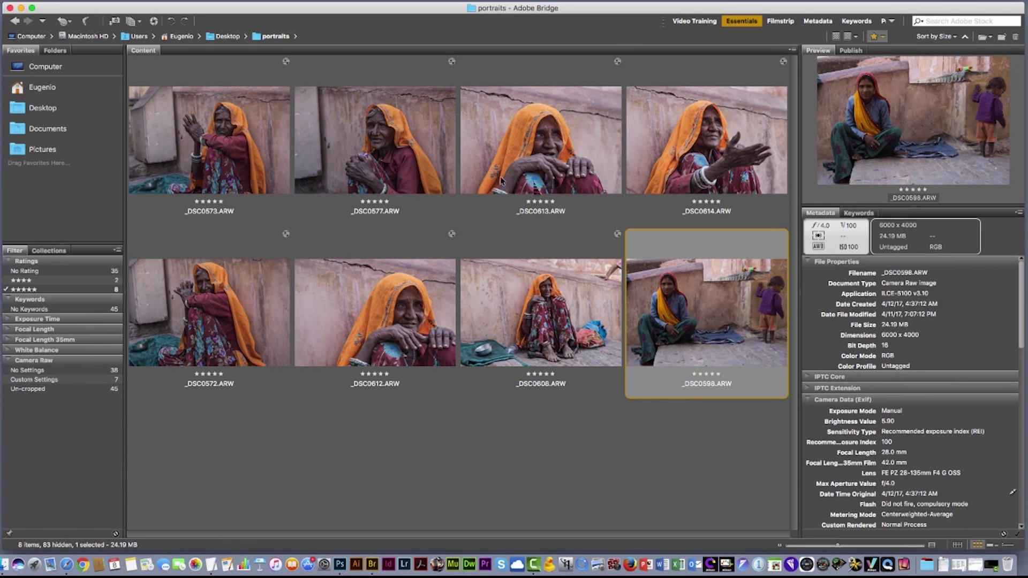
Open _DSC0598 in Camera Raw, apply the Jaipur India preset, and return to the grid.
{"action": "left_click", "coordinate": [534, 429]}
{"action": "left_click", "coordinate": [719, 317]}
{"action": "double_click", "coordinate": [686, 309]}
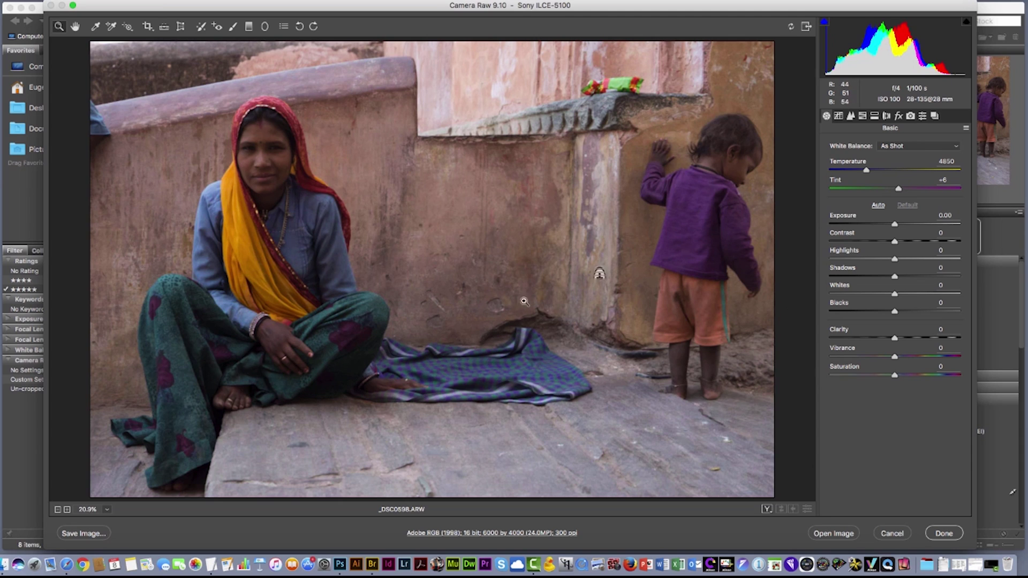
{"action": "left_click", "coordinate": [921, 116]}
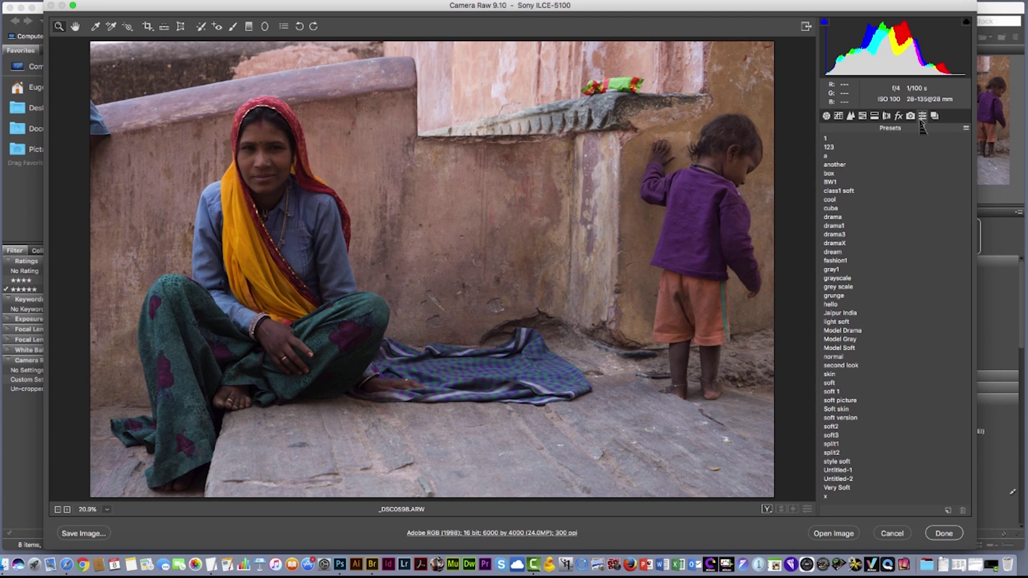
{"action": "left_click", "coordinate": [849, 314]}
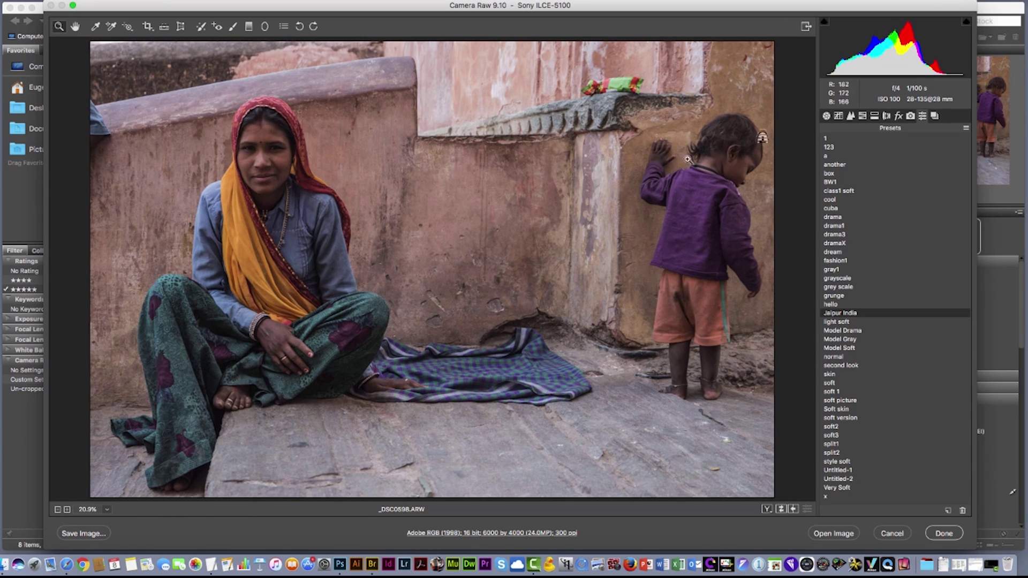
{"action": "left_click", "coordinate": [827, 116]}
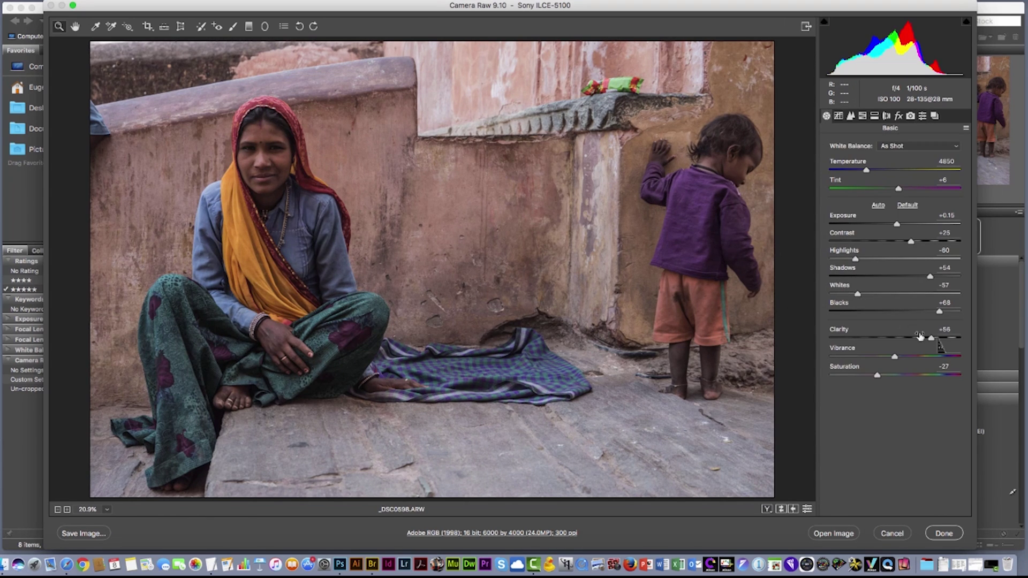
{"action": "left_click", "coordinate": [946, 534]}
{"action": "left_click", "coordinate": [615, 456]}
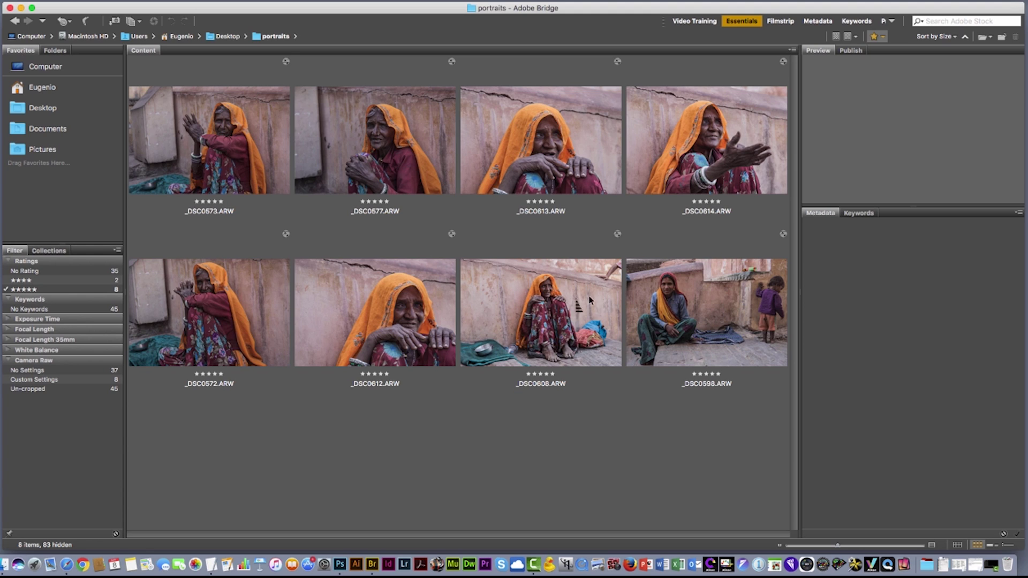
Select _DSC0608 and preview it full screen.
{"action": "left_click", "coordinate": [570, 316]}
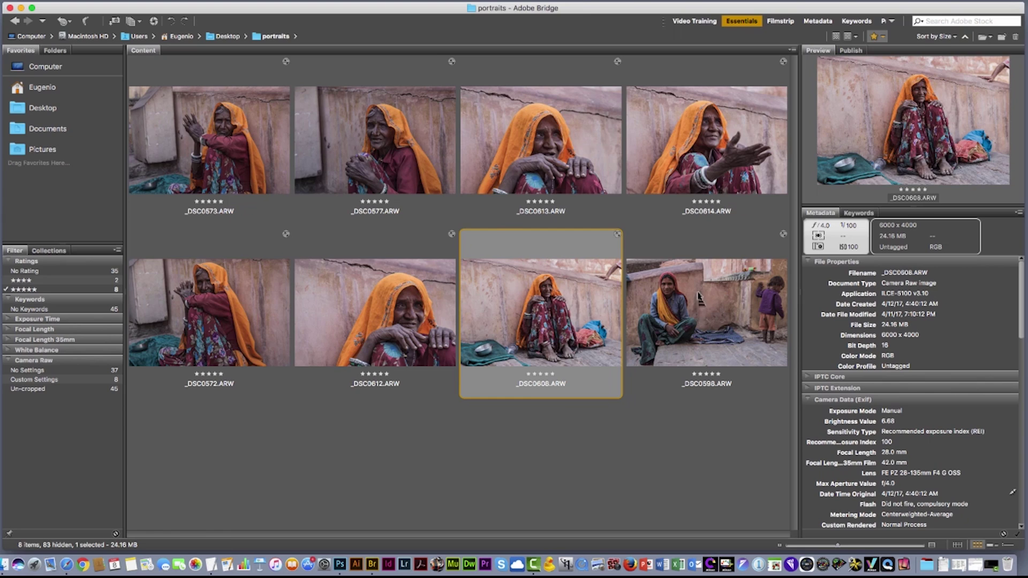
{"action": "key", "text": "space"}
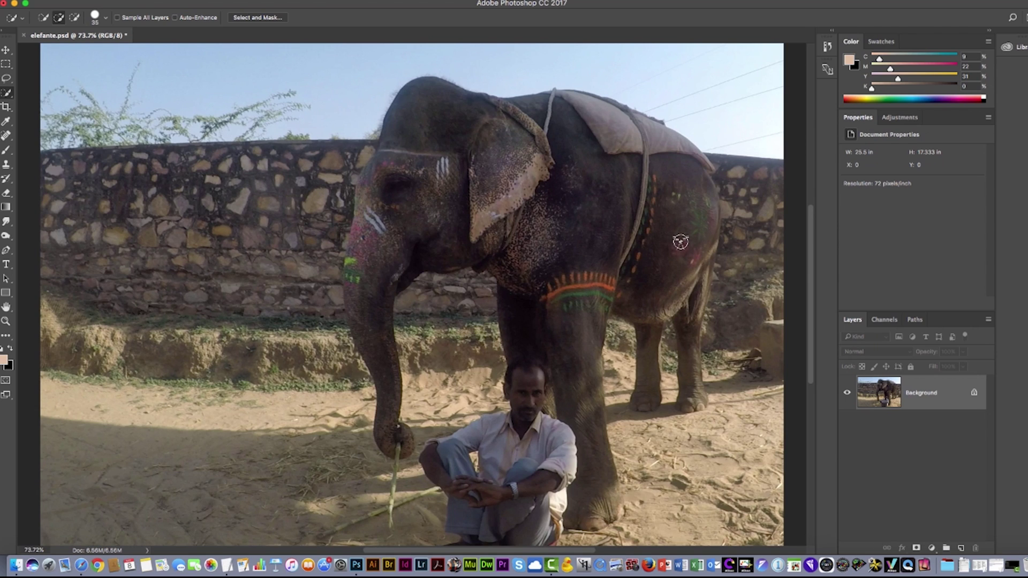
Paint out the upper, lower and last power lines in the sky with the Spot Healing Brush.
{"action": "left_click", "coordinate": [6, 136]}
{"action": "left_click", "coordinate": [6, 135]}
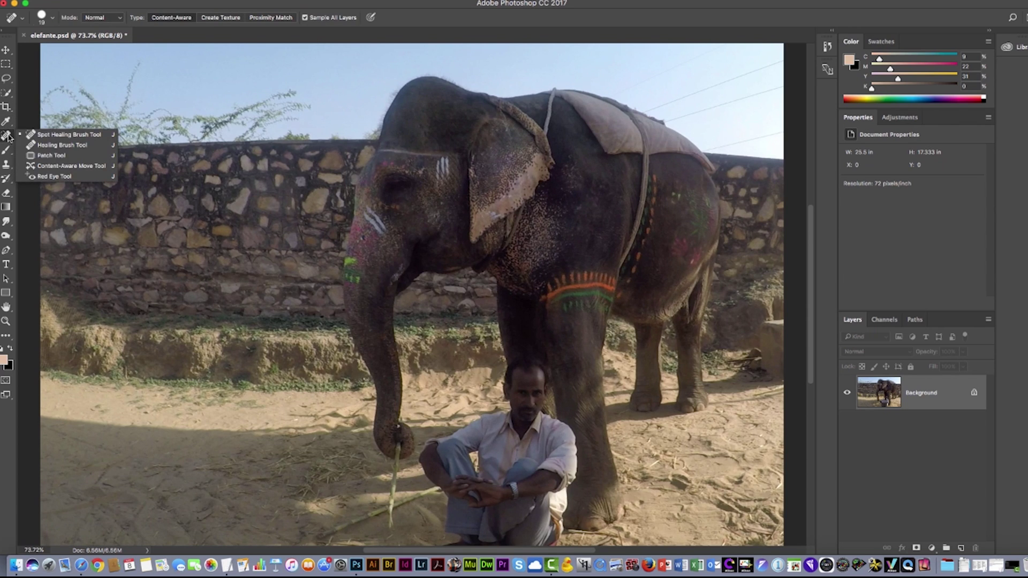
{"action": "left_click", "coordinate": [49, 137]}
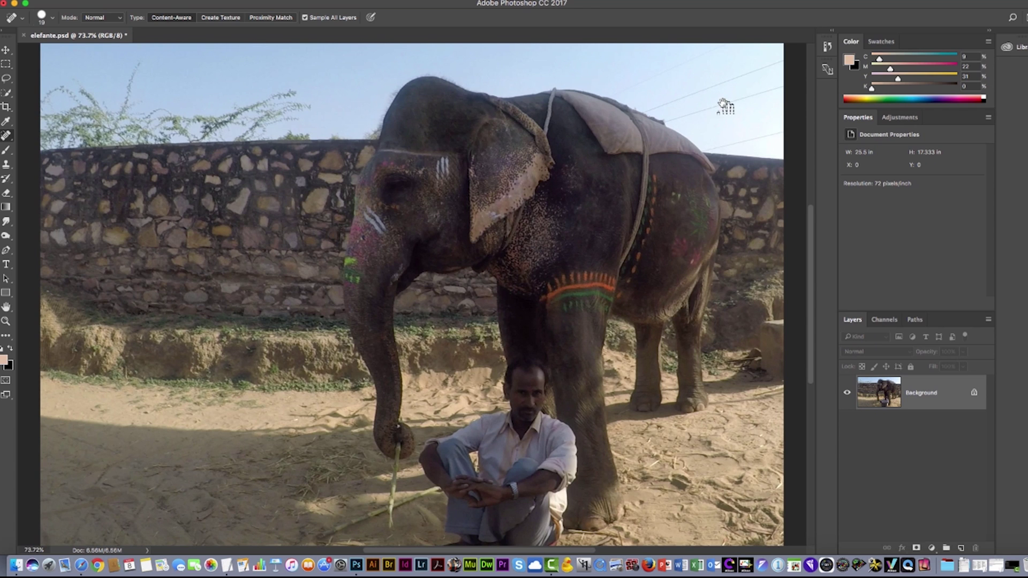
{"action": "scroll", "coordinate": [723, 104], "scroll_direction": "up", "scroll_amount": 5}
{"action": "mouse_move", "coordinate": [726, 107]}
{"action": "left_mouse_down"}
{"action": "mouse_move", "coordinate": [587, 236]}
{"action": "mouse_move", "coordinate": [509, 278]}
{"action": "left_mouse_up"}
{"action": "mouse_move", "coordinate": [177, 250]}
{"action": "left_mouse_down"}
{"action": "mouse_move", "coordinate": [172, 241]}
{"action": "mouse_move", "coordinate": [571, 63]}
{"action": "left_mouse_up"}
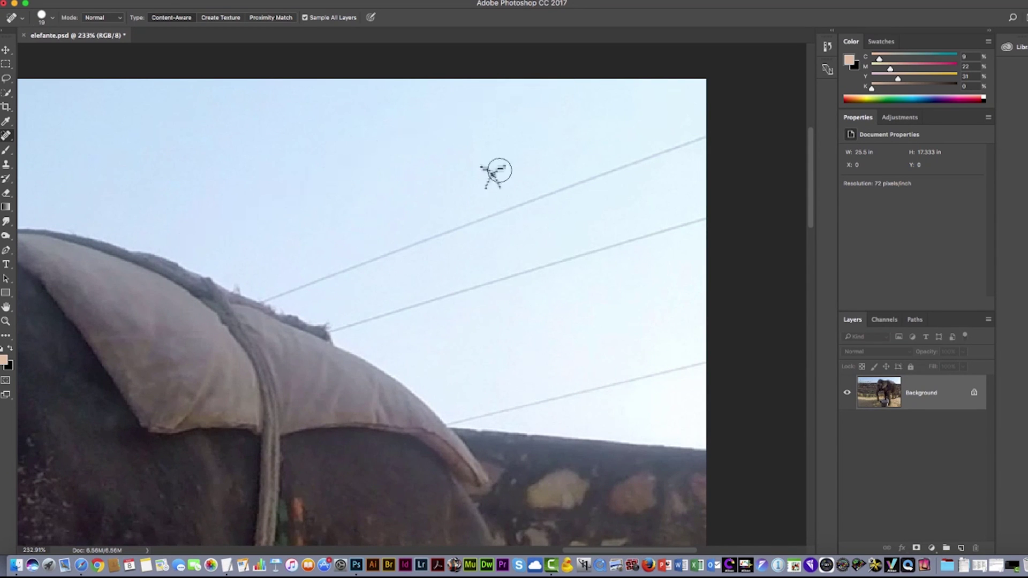
{"action": "left_click_drag", "start_coordinate": [267, 296], "coordinate": [723, 132]}
{"action": "left_click_drag", "start_coordinate": [335, 327], "coordinate": [728, 213]}
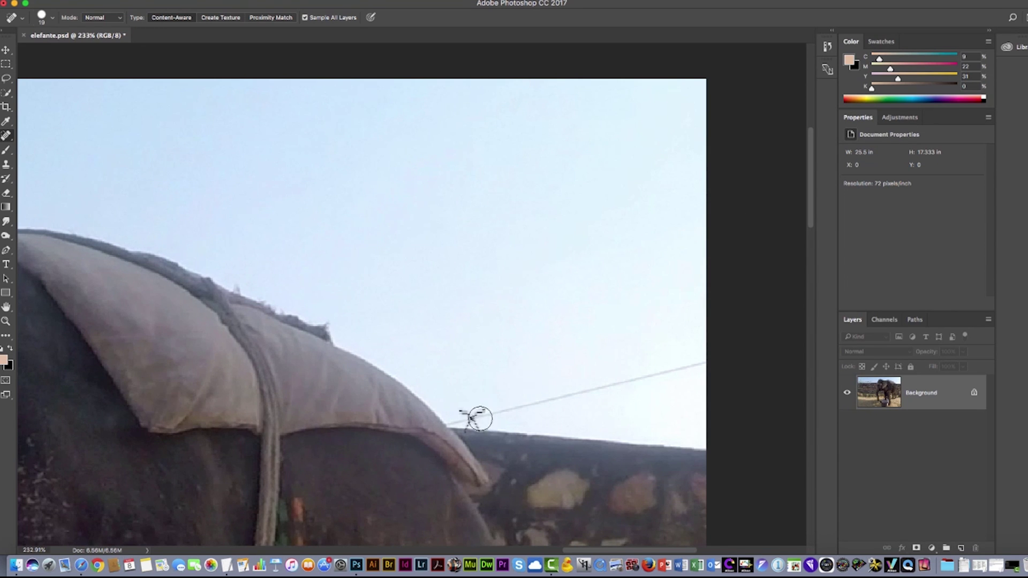
{"action": "left_click_drag", "start_coordinate": [452, 420], "coordinate": [747, 349]}
{"action": "key", "text": "super+0"}
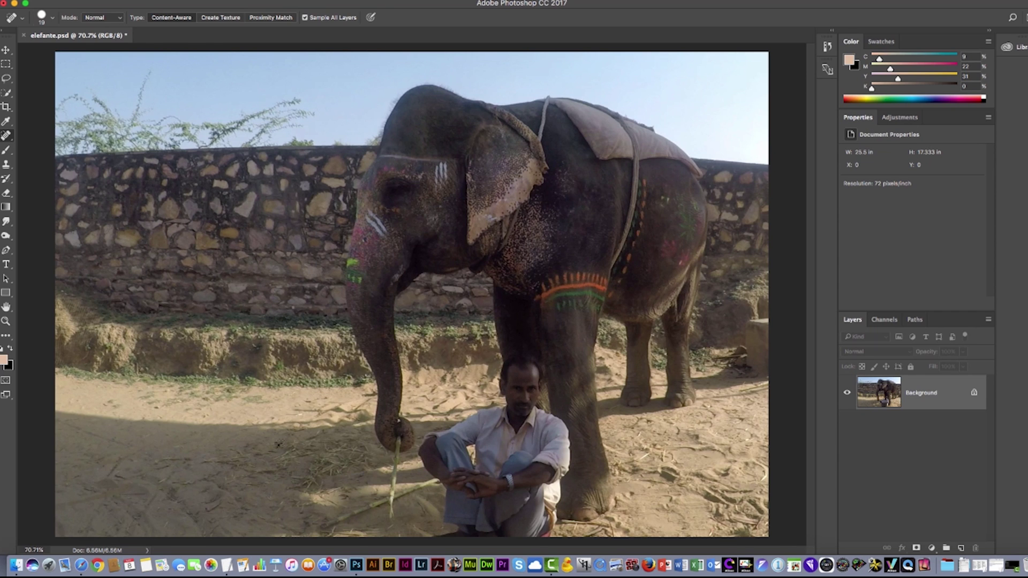
Quick-select the elephant's trunk tip and upper trunk with a smaller brush.
{"action": "left_click", "coordinate": [6, 92]}
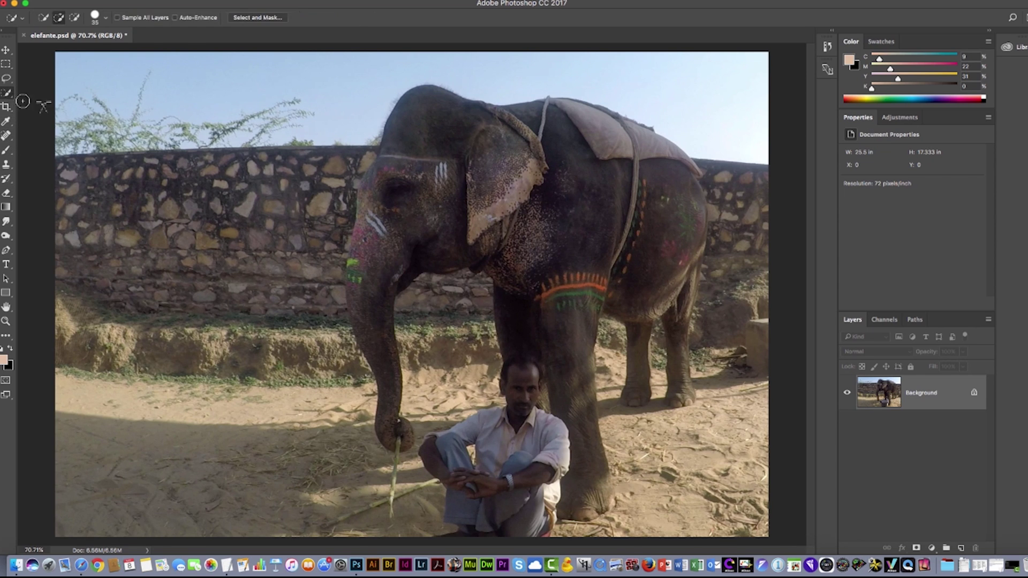
{"action": "scroll", "coordinate": [390, 377], "scroll_direction": "up", "scroll_amount": 3}
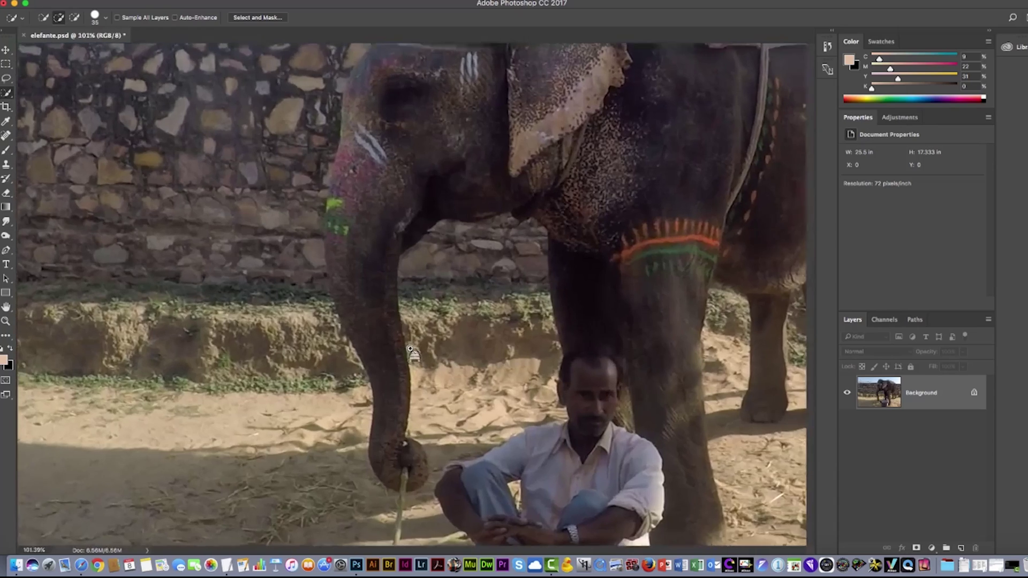
{"action": "scroll", "coordinate": [412, 354], "scroll_direction": "up", "scroll_amount": 4}
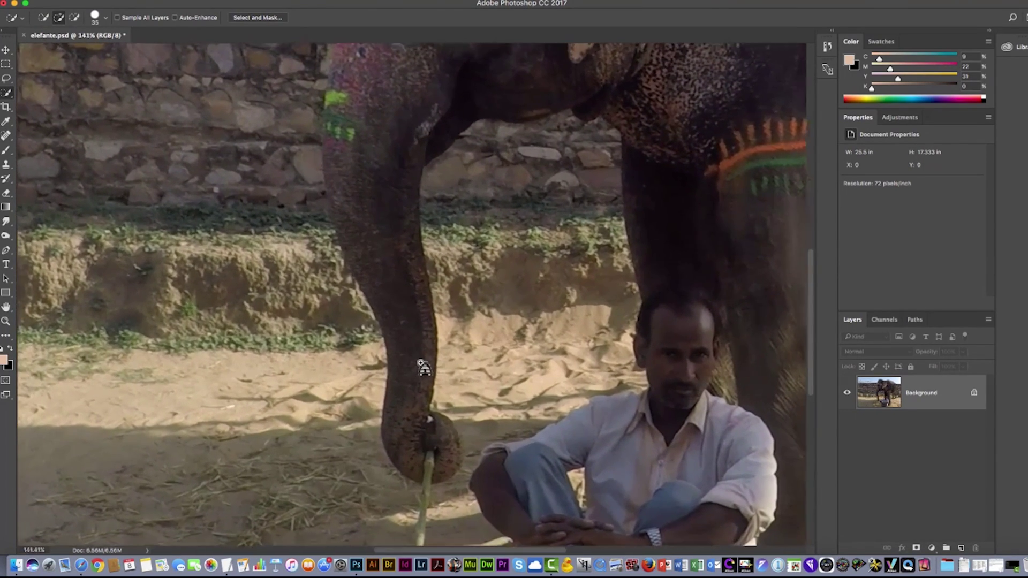
{"action": "scroll", "coordinate": [420, 386], "scroll_direction": "down", "scroll_amount": 1}
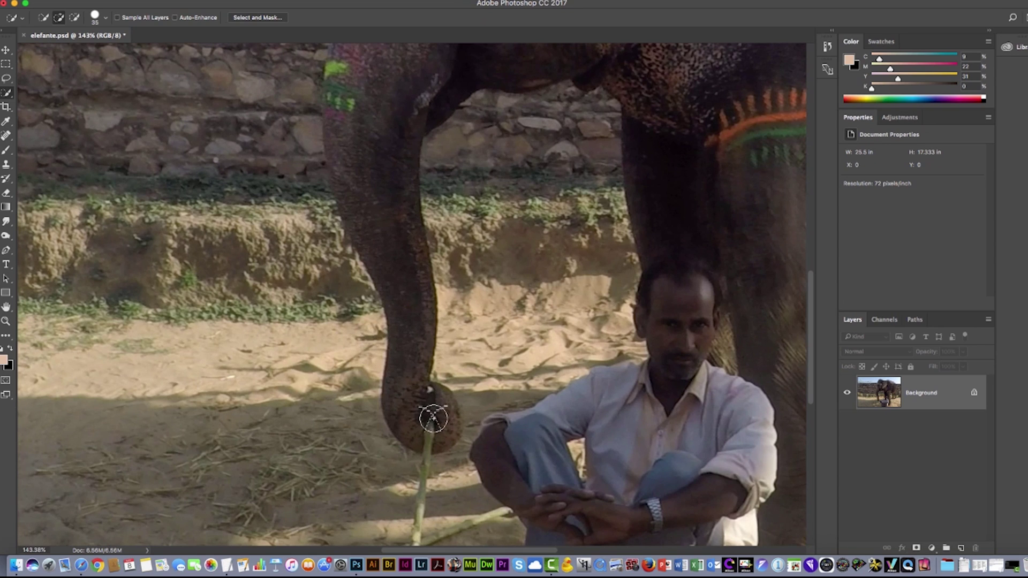
{"action": "key", "text": "bracketleft"}
{"action": "key", "text": "bracketleft"}
{"action": "key", "text": "bracketleft"}
{"action": "left_click", "coordinate": [444, 404]}
{"action": "left_click_drag", "start_coordinate": [442, 429], "coordinate": [420, 435]}
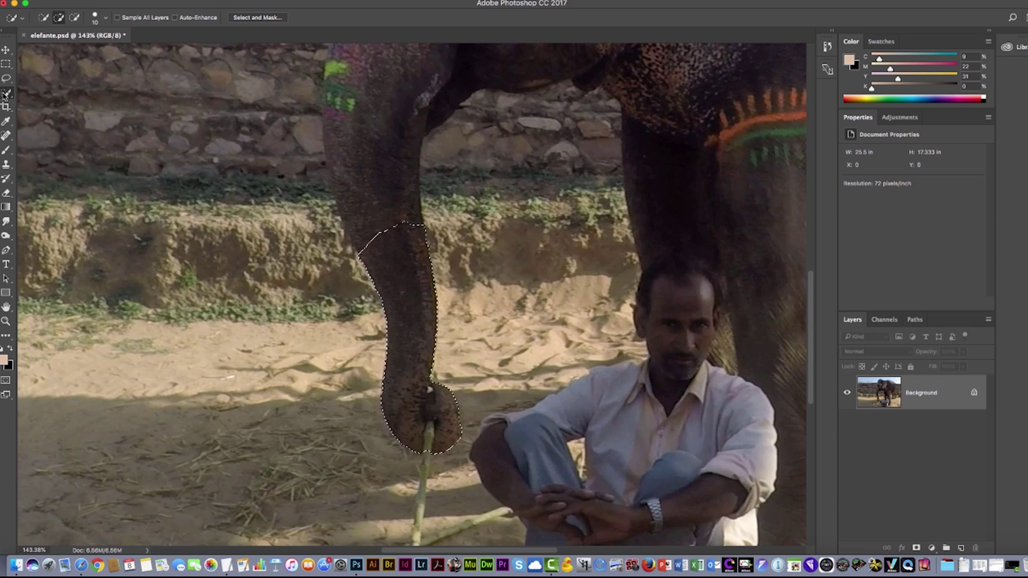
{"action": "left_click", "coordinate": [105, 21]}
{"action": "left_click", "coordinate": [106, 21]}
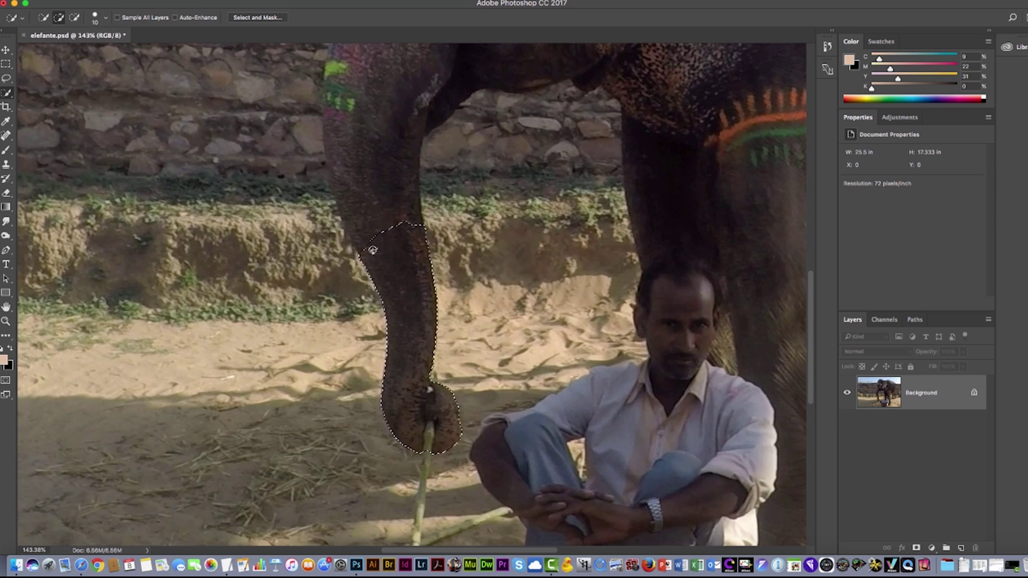
{"action": "mouse_move", "coordinate": [358, 190]}
{"action": "left_mouse_down"}
{"action": "mouse_move", "coordinate": [365, 105]}
{"action": "mouse_move", "coordinate": [319, 192]}
{"action": "mouse_move", "coordinate": [316, 156]}
{"action": "mouse_move", "coordinate": [349, 249]}
{"action": "mouse_move", "coordinate": [335, 170]}
{"action": "left_mouse_up"}
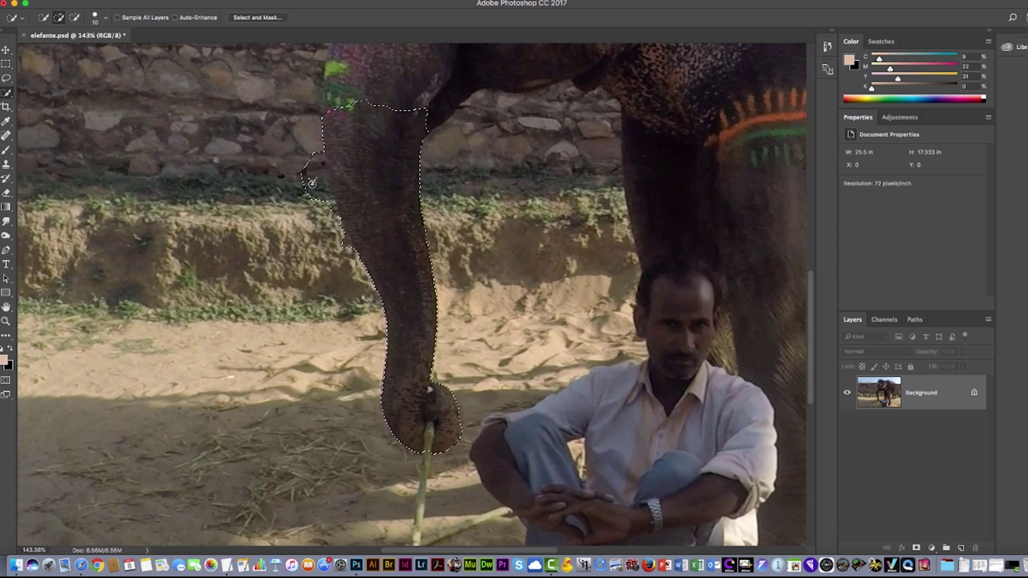
Fill the notch on the trunk's left edge, then add its right side, forehead, head top and ear.
{"action": "left_click", "coordinate": [74, 18]}
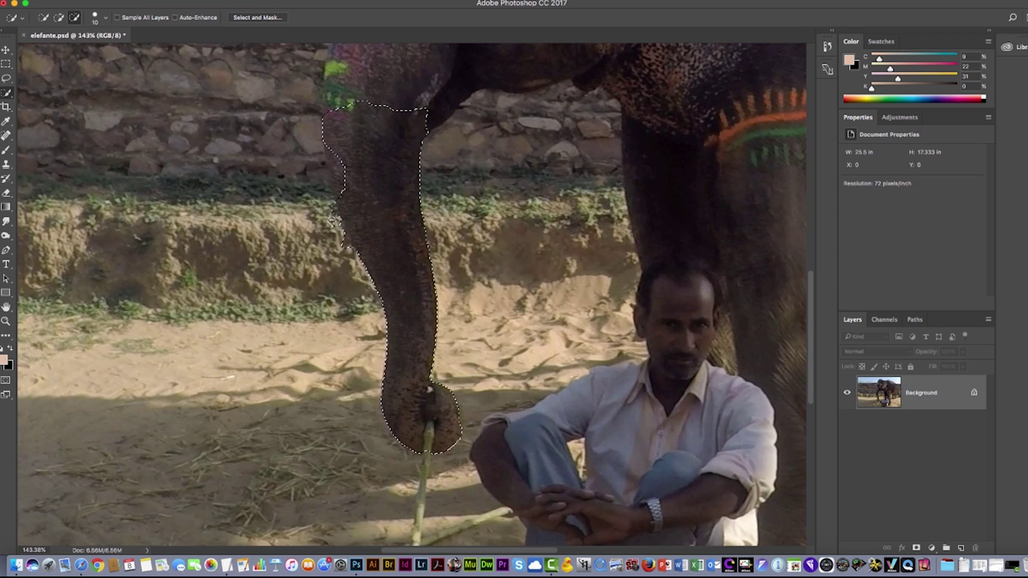
{"action": "left_click", "coordinate": [59, 17]}
{"action": "left_click_drag", "start_coordinate": [333, 150], "coordinate": [338, 188]}
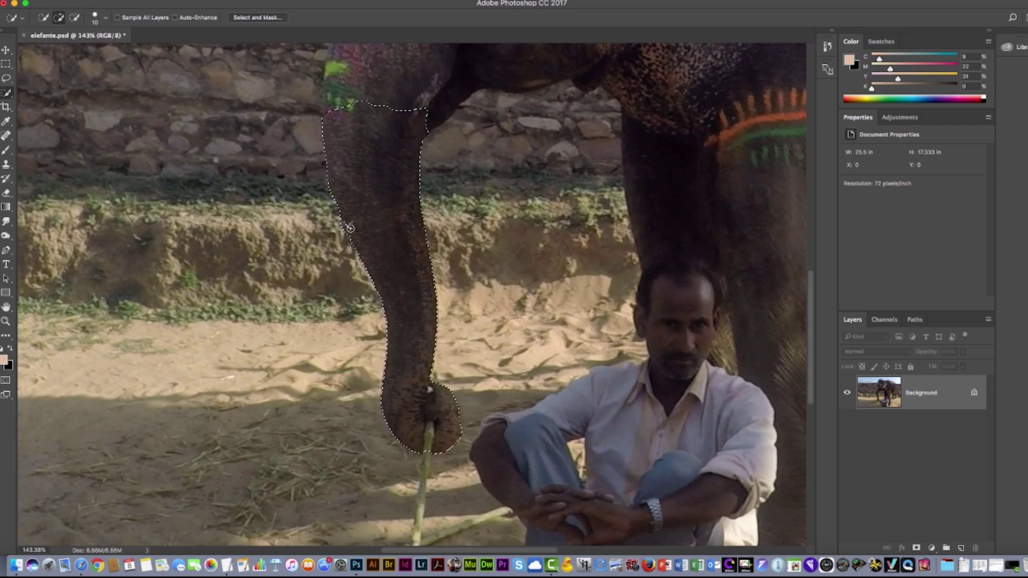
{"action": "left_click_drag", "start_coordinate": [368, 137], "coordinate": [349, 356]}
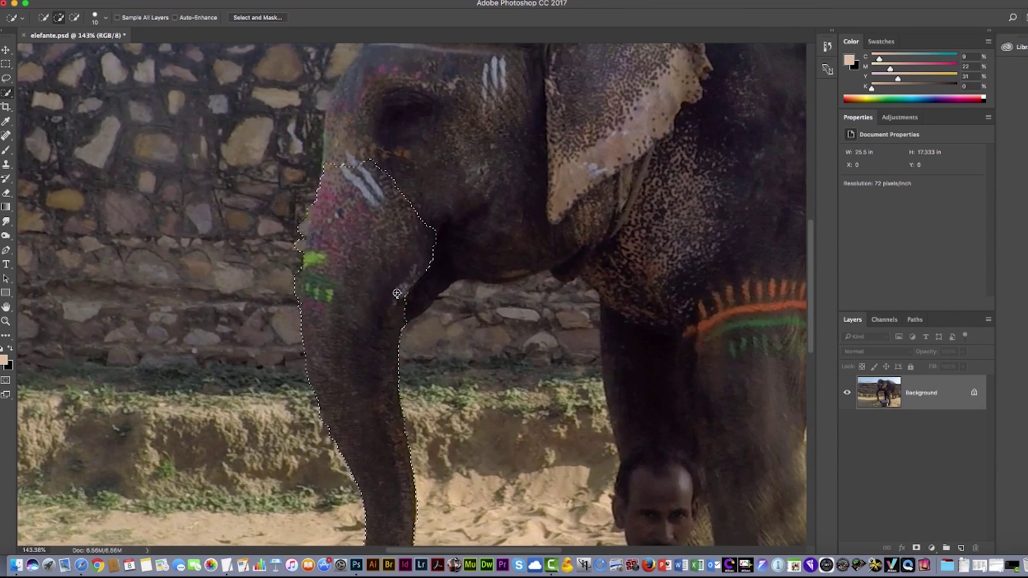
{"action": "mouse_move", "coordinate": [425, 287]}
{"action": "left_mouse_down"}
{"action": "mouse_move", "coordinate": [457, 257]}
{"action": "mouse_move", "coordinate": [515, 255]}
{"action": "mouse_move", "coordinate": [550, 239]}
{"action": "mouse_move", "coordinate": [384, 244]}
{"action": "mouse_move", "coordinate": [395, 294]}
{"action": "left_mouse_up"}
{"action": "left_click_drag", "start_coordinate": [384, 203], "coordinate": [410, 151]}
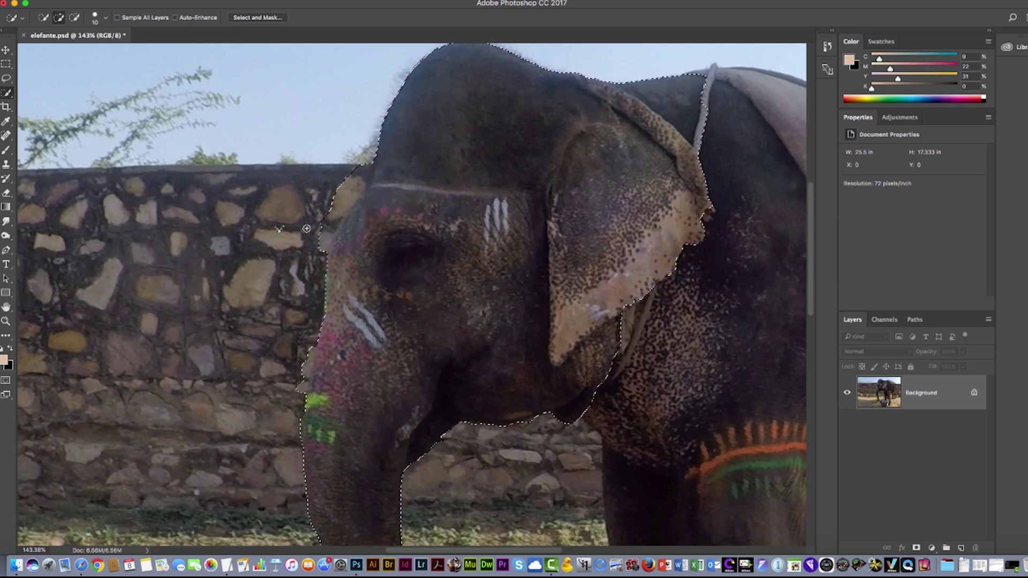
{"action": "key", "text": "alt"}
Trim wall stones beside the head and add the back, blanket and flank, excluding the rump's wall bulge.
{"action": "left_click_drag", "start_coordinate": [373, 163], "coordinate": [322, 231], "text": "alt"}
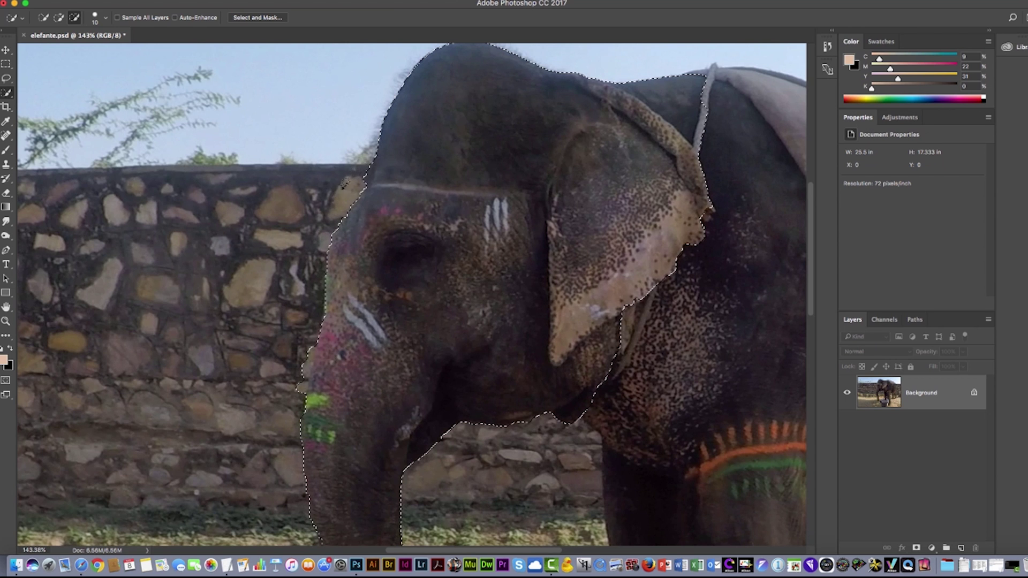
{"action": "scroll", "coordinate": [367, 191], "scroll_direction": "right", "scroll_amount": 10}
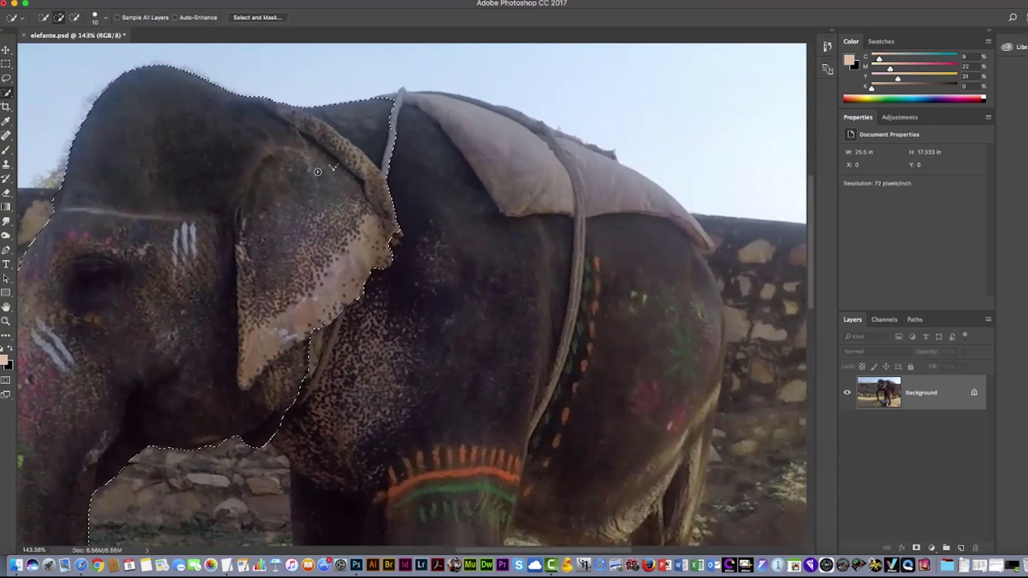
{"action": "mouse_move", "coordinate": [380, 129]}
{"action": "left_mouse_down"}
{"action": "mouse_move", "coordinate": [411, 128]}
{"action": "mouse_move", "coordinate": [499, 156]}
{"action": "mouse_move", "coordinate": [670, 244]}
{"action": "mouse_move", "coordinate": [648, 323]}
{"action": "mouse_move", "coordinate": [588, 381]}
{"action": "mouse_move", "coordinate": [462, 231]}
{"action": "mouse_move", "coordinate": [476, 197]}
{"action": "mouse_move", "coordinate": [394, 340]}
{"action": "mouse_move", "coordinate": [405, 396]}
{"action": "mouse_move", "coordinate": [685, 356]}
{"action": "left_mouse_up"}
{"action": "key", "text": "alt"}
{"action": "left_click_drag", "start_coordinate": [729, 304], "coordinate": [735, 364]}
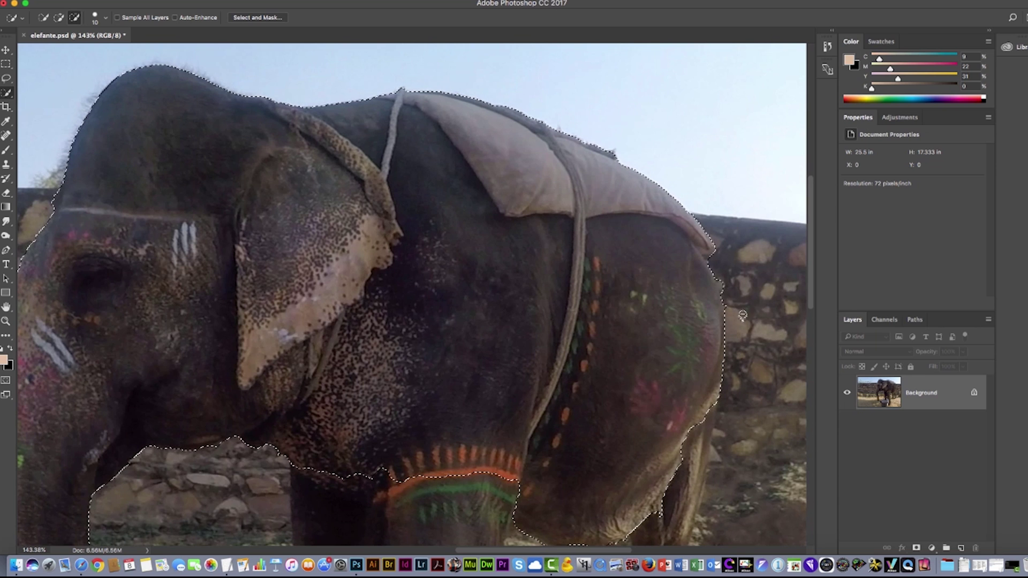
Add the hind and front legs, trimming out the ground around and between the feet.
{"action": "left_click_drag", "start_coordinate": [657, 445], "coordinate": [645, 217]}
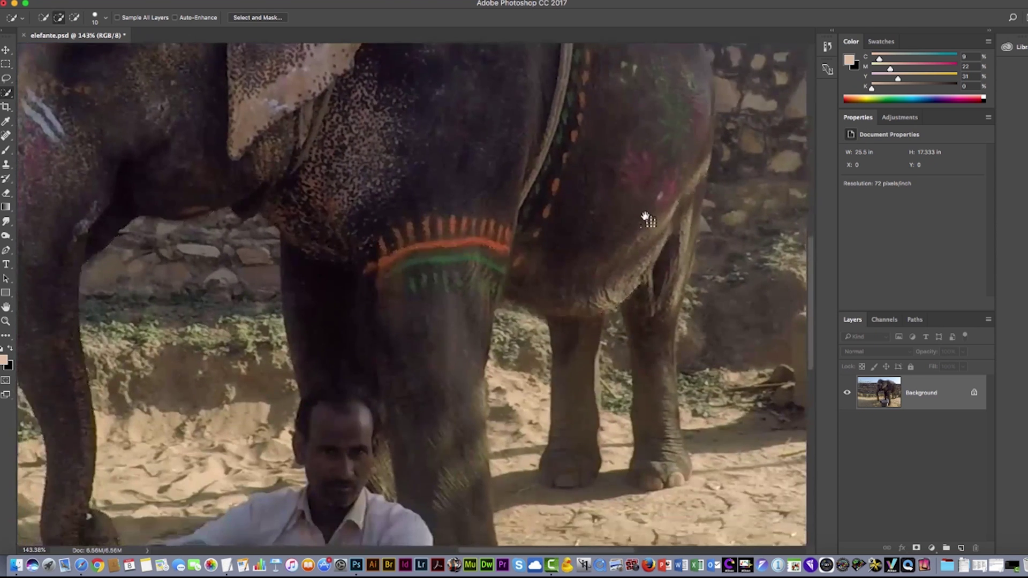
{"action": "mouse_move", "coordinate": [660, 316]}
{"action": "left_mouse_down"}
{"action": "mouse_move", "coordinate": [662, 394]}
{"action": "mouse_move", "coordinate": [683, 469]}
{"action": "mouse_move", "coordinate": [690, 423]}
{"action": "mouse_move", "coordinate": [694, 450]}
{"action": "left_mouse_up"}
{"action": "key", "text": "alt"}
{"action": "mouse_move", "coordinate": [685, 404]}
{"action": "left_mouse_down"}
{"action": "mouse_move", "coordinate": [682, 366]}
{"action": "mouse_move", "coordinate": [672, 375]}
{"action": "mouse_move", "coordinate": [676, 423]}
{"action": "left_mouse_up"}
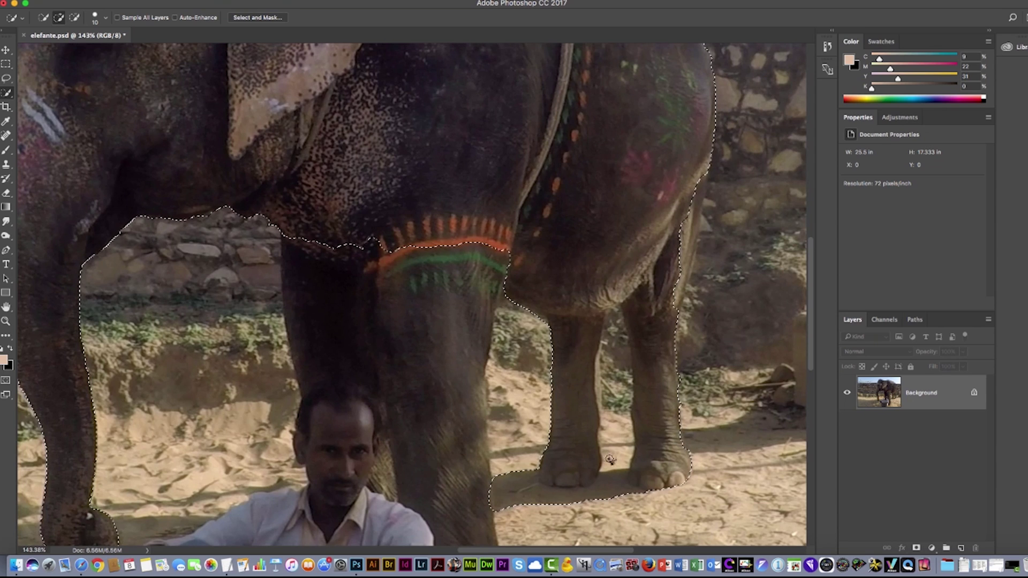
{"action": "mouse_move", "coordinate": [511, 470]}
{"action": "left_mouse_down"}
{"action": "mouse_move", "coordinate": [528, 518]}
{"action": "mouse_move", "coordinate": [514, 504]}
{"action": "mouse_move", "coordinate": [490, 505]}
{"action": "mouse_move", "coordinate": [498, 512]}
{"action": "mouse_move", "coordinate": [549, 502]}
{"action": "mouse_move", "coordinate": [539, 496]}
{"action": "mouse_move", "coordinate": [610, 484]}
{"action": "left_mouse_up"}
{"action": "left_click_drag", "start_coordinate": [615, 464], "coordinate": [612, 363]}
{"action": "left_click_drag", "start_coordinate": [603, 324], "coordinate": [569, 433]}
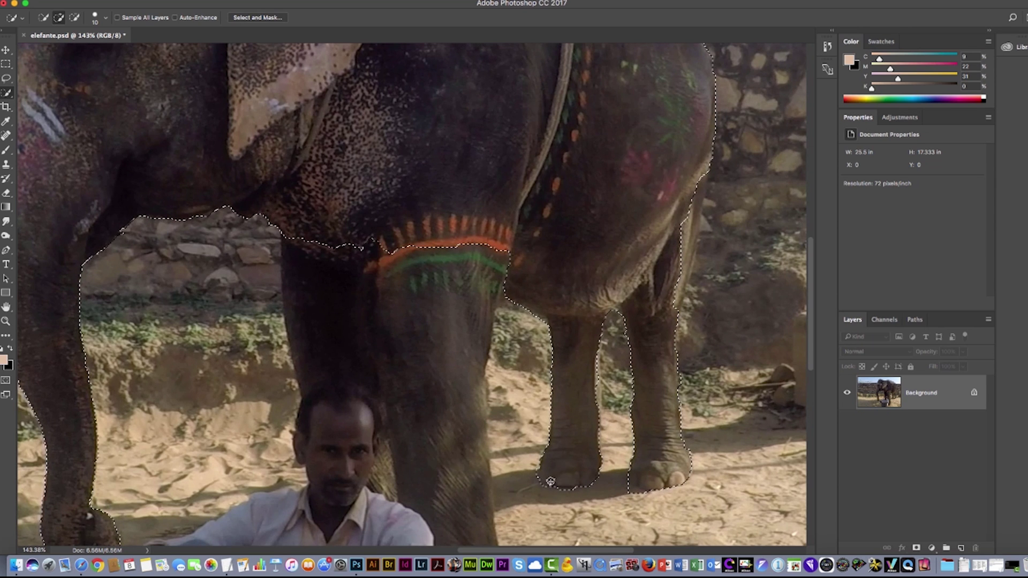
{"action": "mouse_move", "coordinate": [431, 258]}
{"action": "left_mouse_down"}
{"action": "mouse_move", "coordinate": [421, 358]}
{"action": "mouse_move", "coordinate": [463, 466]}
{"action": "mouse_move", "coordinate": [501, 441]}
{"action": "mouse_move", "coordinate": [513, 458]}
{"action": "mouse_move", "coordinate": [524, 348]}
{"action": "left_mouse_up"}
{"action": "left_click_drag", "start_coordinate": [500, 394], "coordinate": [497, 400]}
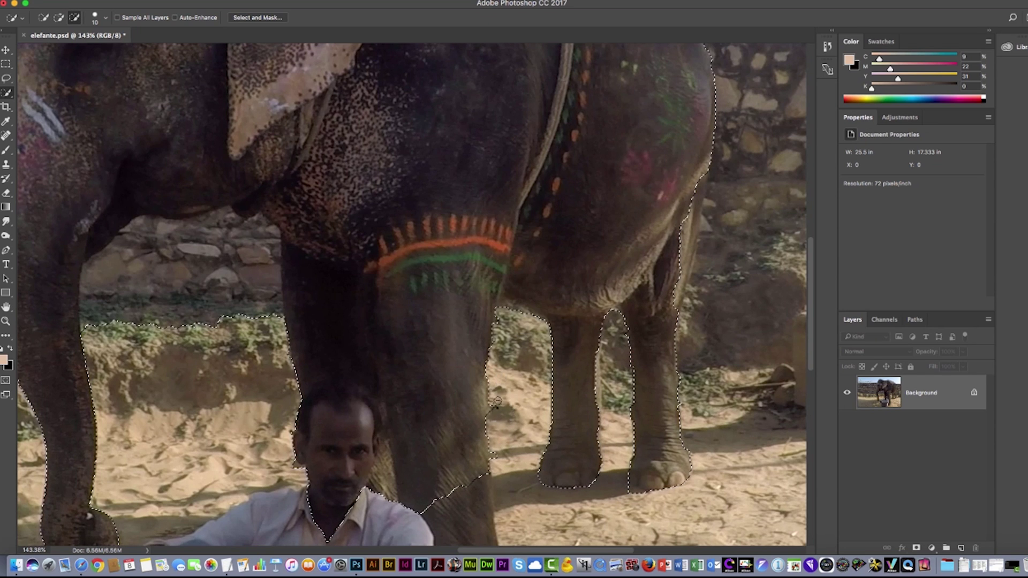
Restore the central front leg and add the seated man's shoulder, arm and legs.
{"action": "scroll", "coordinate": [426, 298], "scroll_direction": "down", "scroll_amount": 5}
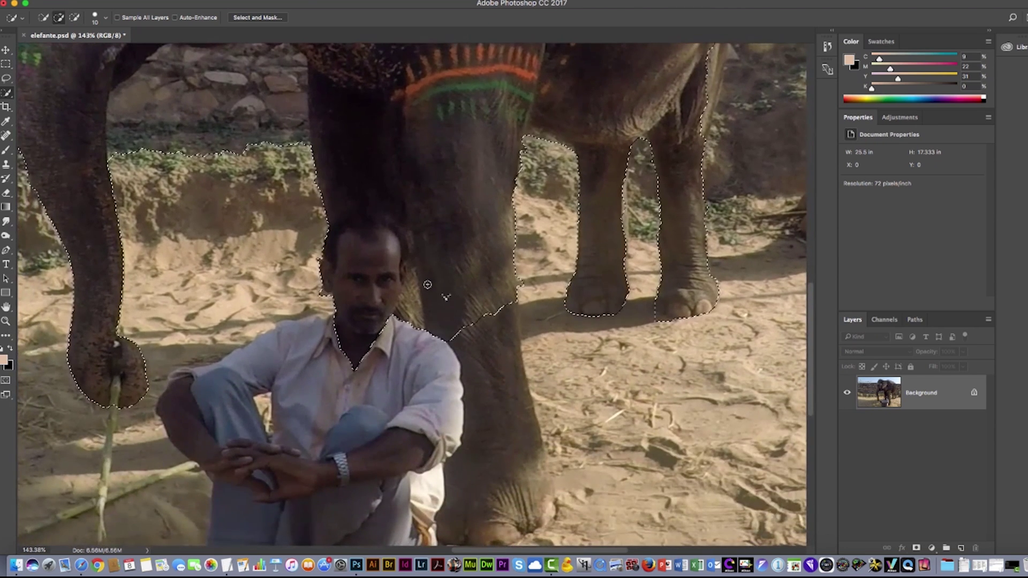
{"action": "mouse_move", "coordinate": [468, 339]}
{"action": "left_mouse_down"}
{"action": "mouse_move", "coordinate": [480, 491]}
{"action": "mouse_move", "coordinate": [529, 474]}
{"action": "mouse_move", "coordinate": [537, 460]}
{"action": "mouse_move", "coordinate": [544, 503]}
{"action": "left_mouse_up"}
{"action": "scroll", "coordinate": [458, 345], "scroll_direction": "down", "scroll_amount": 5}
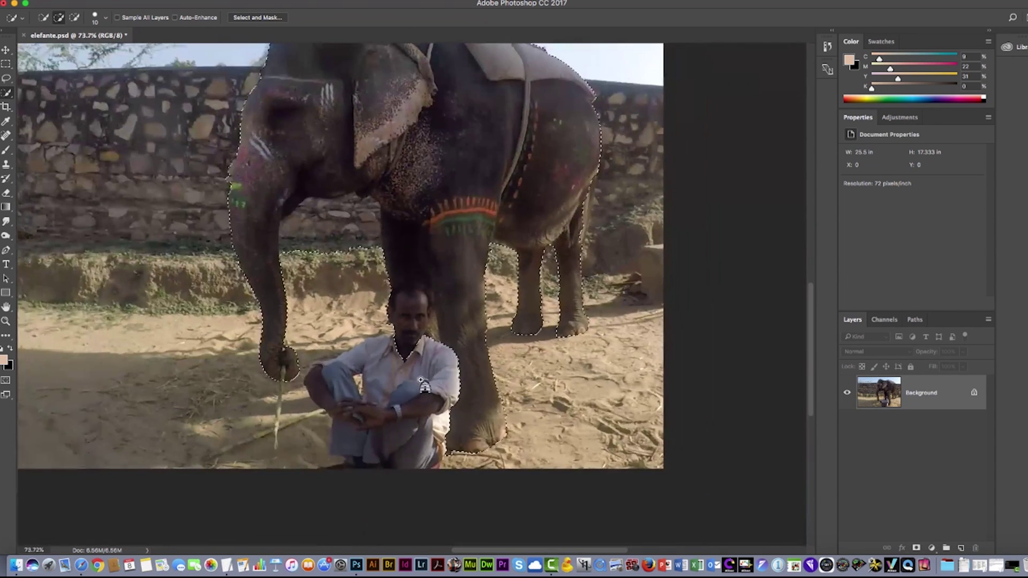
{"action": "mouse_move", "coordinate": [421, 382]}
{"action": "left_mouse_down"}
{"action": "mouse_move", "coordinate": [369, 397]}
{"action": "mouse_move", "coordinate": [343, 364]}
{"action": "left_mouse_up"}
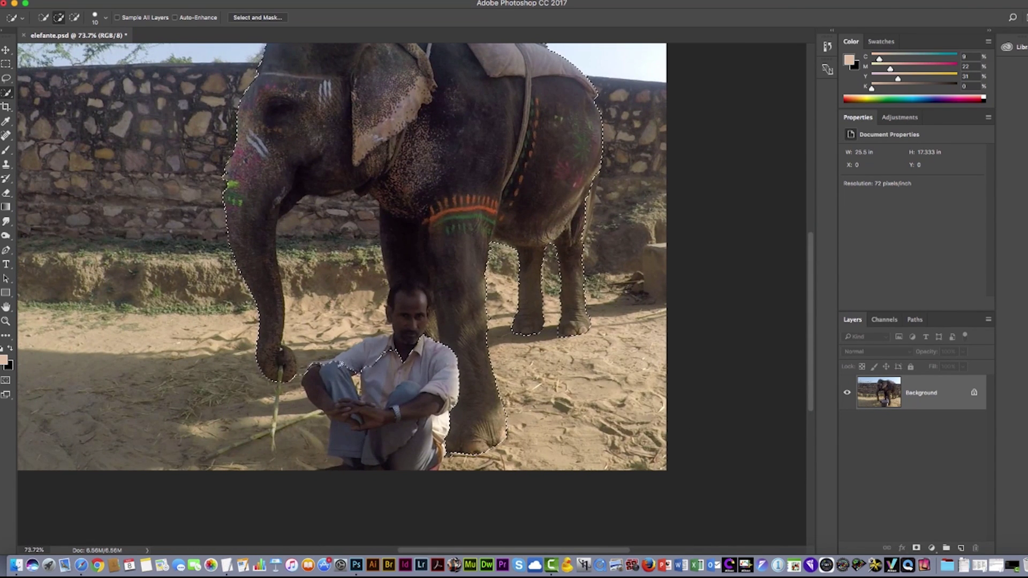
{"action": "mouse_move", "coordinate": [351, 413]}
{"action": "left_mouse_down"}
{"action": "mouse_move", "coordinate": [398, 451]}
{"action": "mouse_move", "coordinate": [356, 407]}
{"action": "mouse_move", "coordinate": [429, 369]}
{"action": "mouse_move", "coordinate": [385, 405]}
{"action": "mouse_move", "coordinate": [343, 364]}
{"action": "mouse_move", "coordinate": [330, 373]}
{"action": "mouse_move", "coordinate": [360, 328]}
{"action": "mouse_move", "coordinate": [375, 325]}
{"action": "mouse_move", "coordinate": [340, 226]}
{"action": "mouse_move", "coordinate": [320, 214]}
{"action": "mouse_move", "coordinate": [304, 217]}
{"action": "mouse_move", "coordinate": [300, 368]}
{"action": "left_mouse_up"}
Add the sugar-cane stick under the trunk down to its tip, trimming the bulge beside it.
{"action": "key", "text": "alt"}
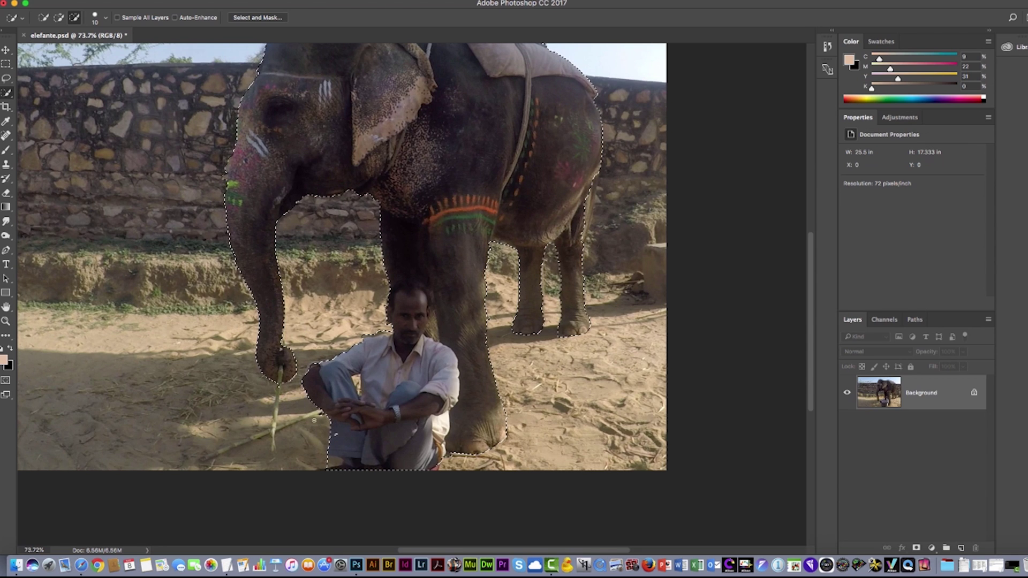
{"action": "scroll", "coordinate": [455, 355], "scroll_direction": "up", "scroll_amount": 5}
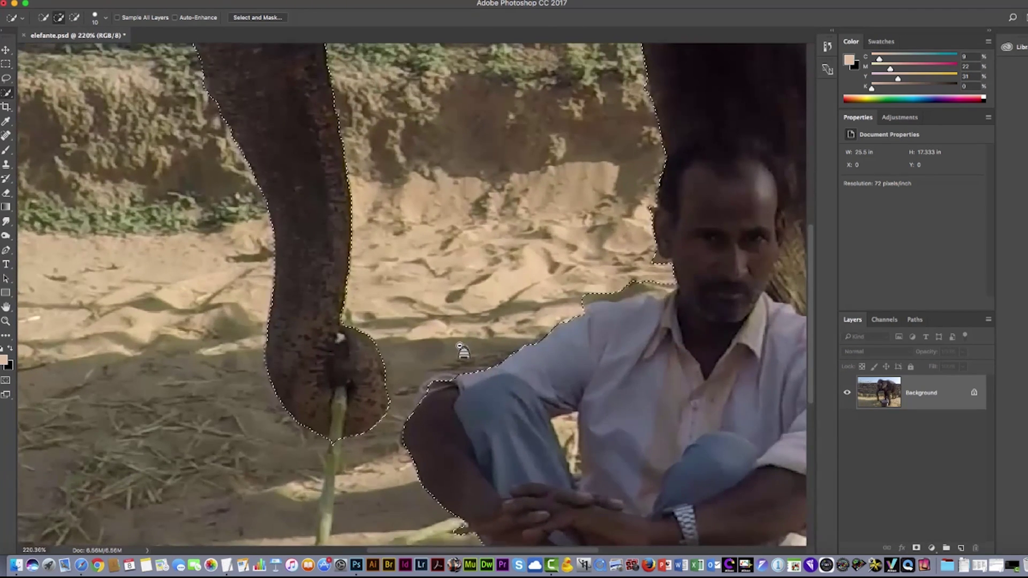
{"action": "scroll", "coordinate": [444, 300], "scroll_direction": "down", "scroll_amount": 6}
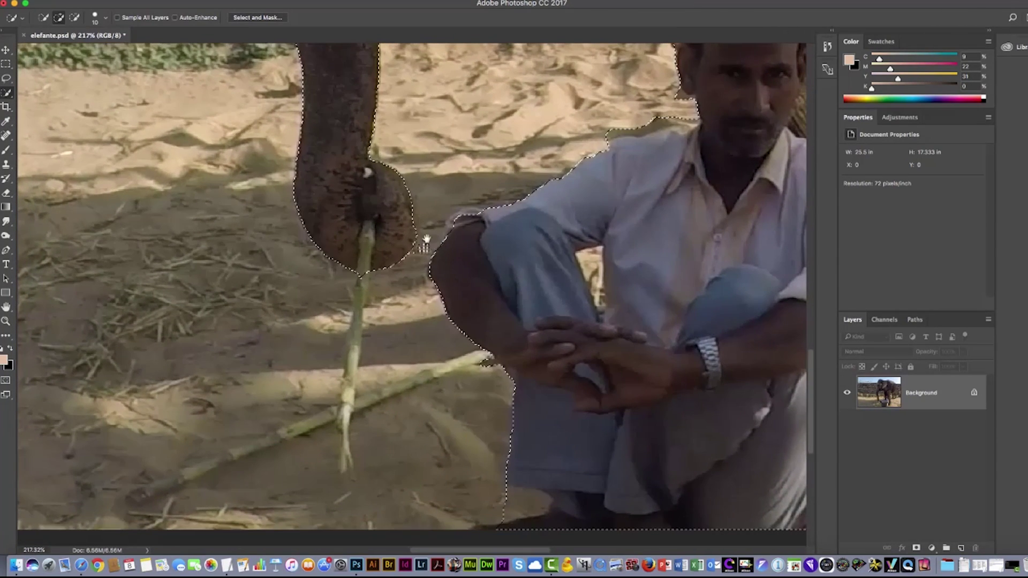
{"action": "left_click_drag", "start_coordinate": [359, 281], "coordinate": [354, 338]}
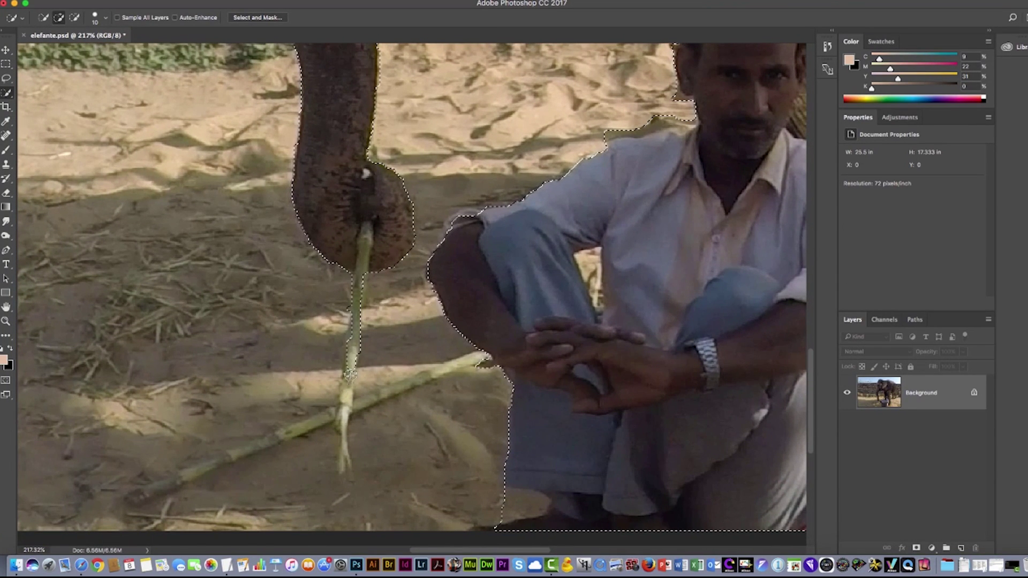
{"action": "mouse_move", "coordinate": [345, 416]}
{"action": "left_mouse_down"}
{"action": "mouse_move", "coordinate": [353, 307]}
{"action": "mouse_move", "coordinate": [350, 341]}
{"action": "left_mouse_up"}
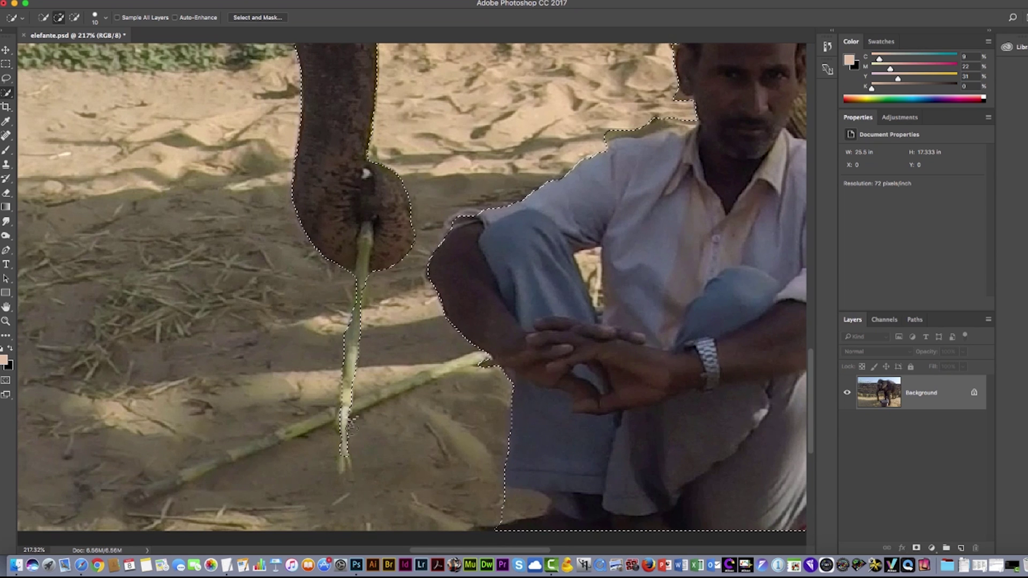
{"action": "left_click", "coordinate": [378, 285]}
{"action": "left_click", "coordinate": [374, 312], "text": "alt"}
{"action": "scroll", "coordinate": [374, 279], "scroll_direction": "down", "scroll_amount": 5}
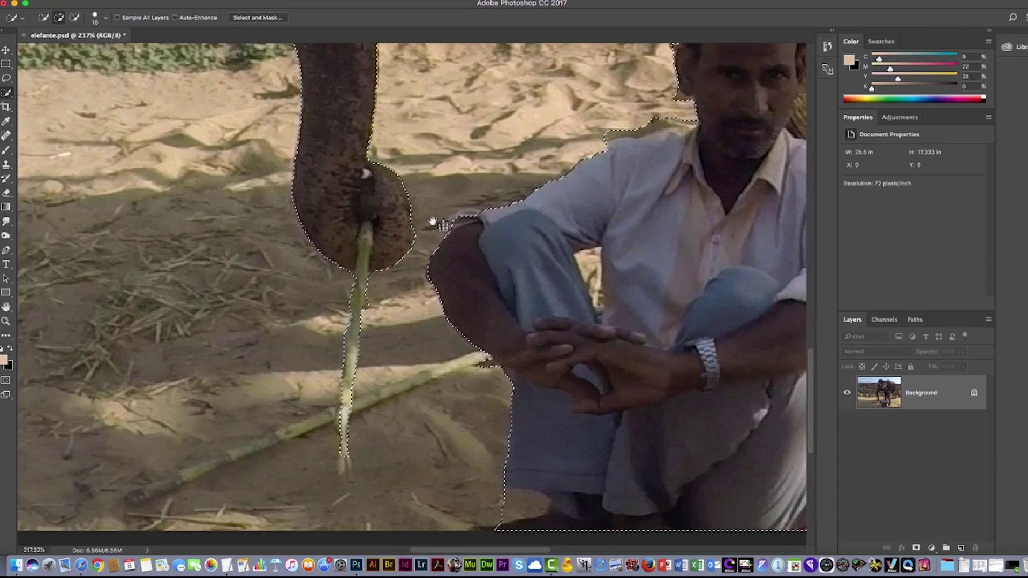
{"action": "scroll", "coordinate": [493, 289], "scroll_direction": "up", "scroll_amount": 3}
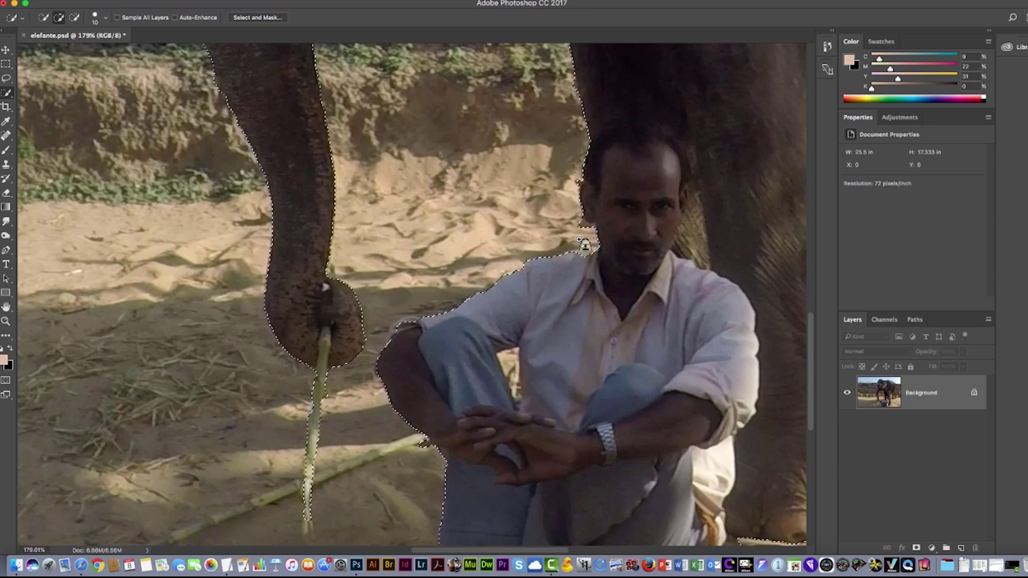
{"action": "scroll", "coordinate": [571, 265], "scroll_direction": "down", "scroll_amount": 6}
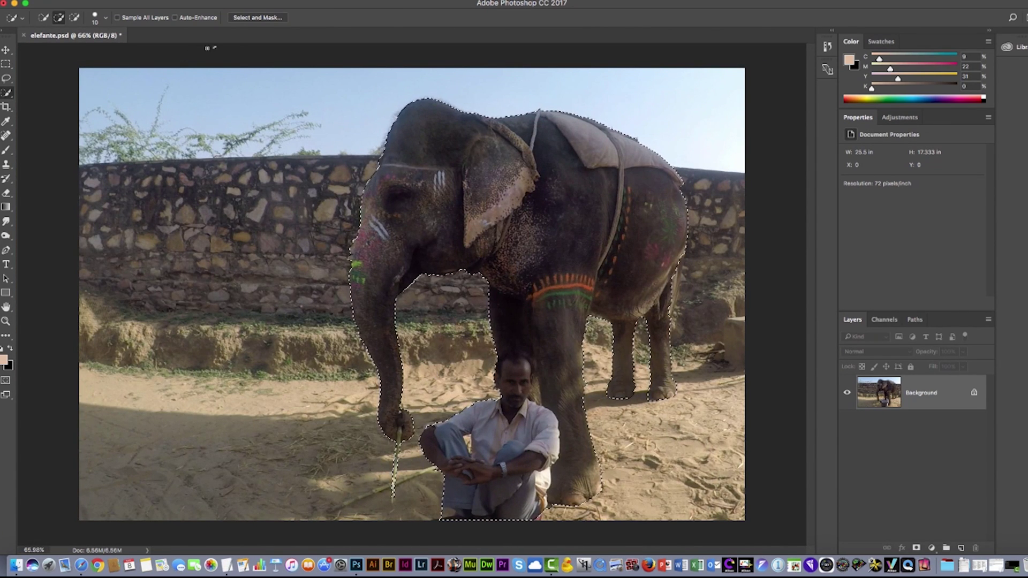
Open Select and Mask, raise preview Opacity to 79% and choose the On White view.
{"action": "left_click", "coordinate": [256, 18]}
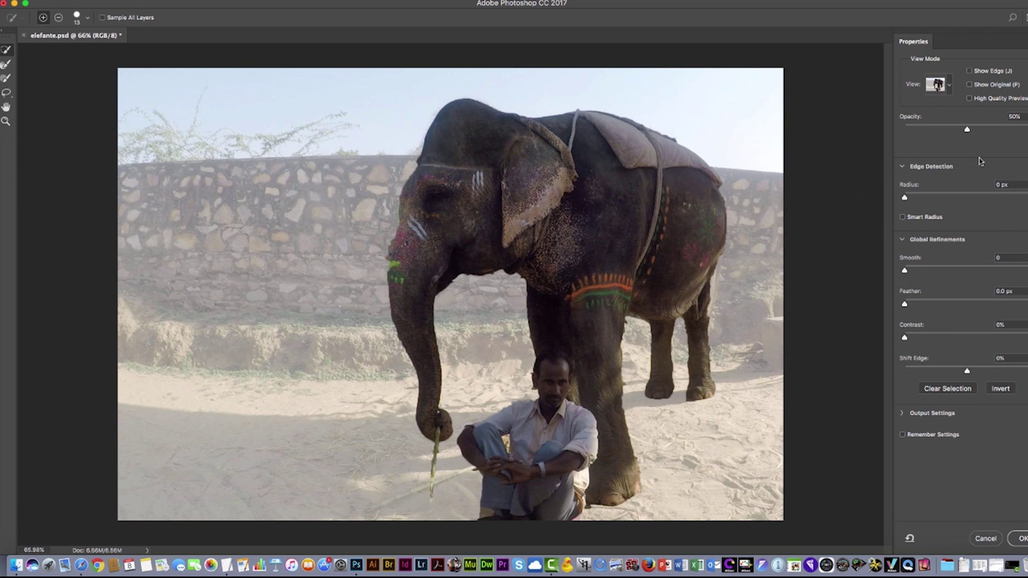
{"action": "left_click", "coordinate": [976, 129]}
{"action": "left_click_drag", "start_coordinate": [977, 131], "coordinate": [1002, 131]}
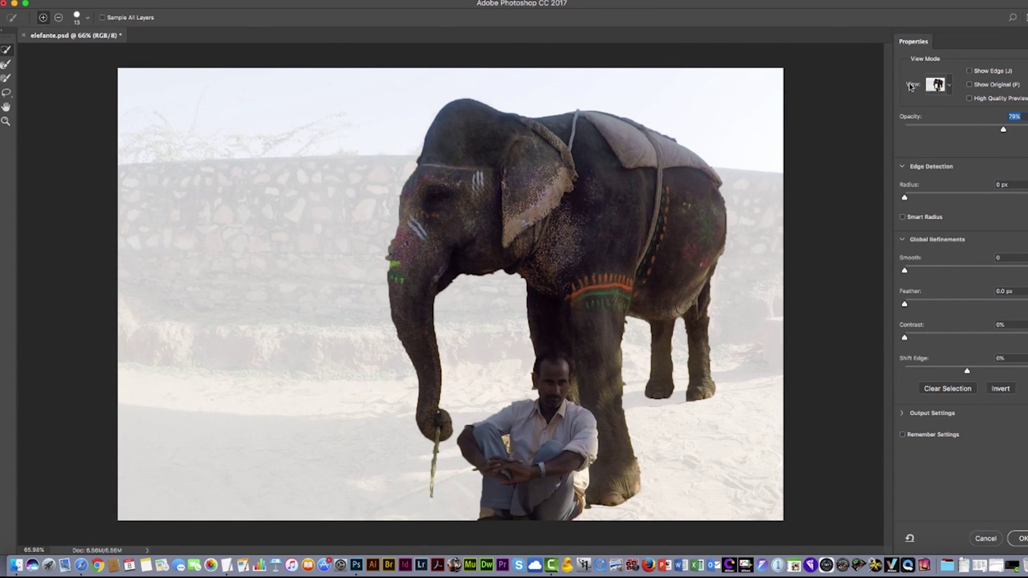
{"action": "left_click", "coordinate": [946, 87]}
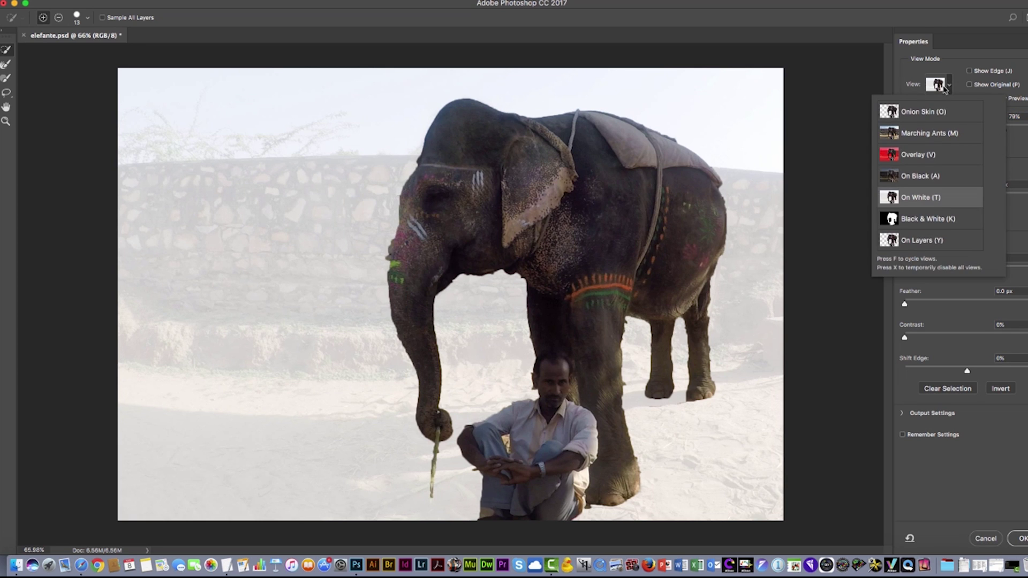
{"action": "left_click", "coordinate": [906, 156]}
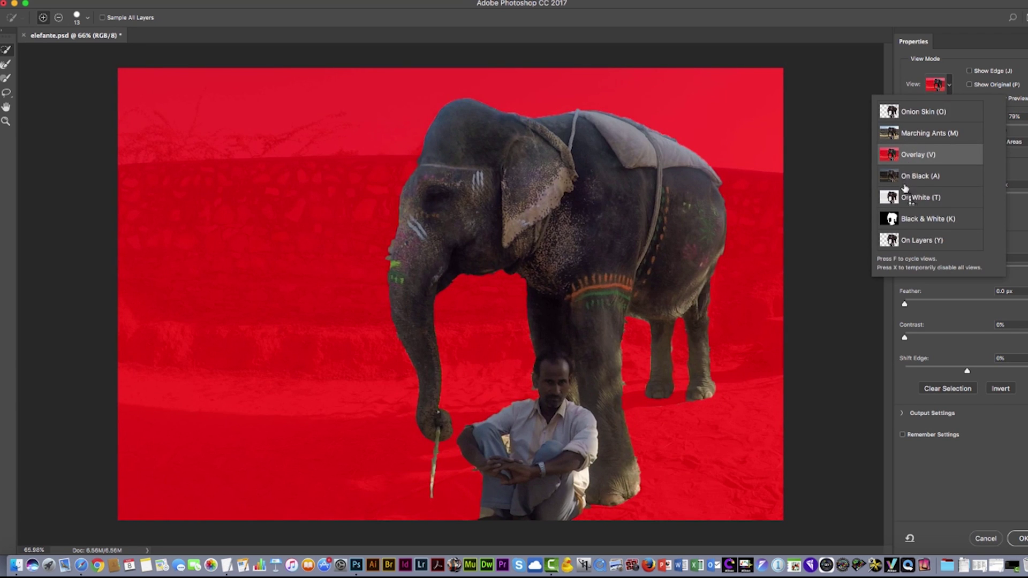
{"action": "left_click", "coordinate": [914, 219]}
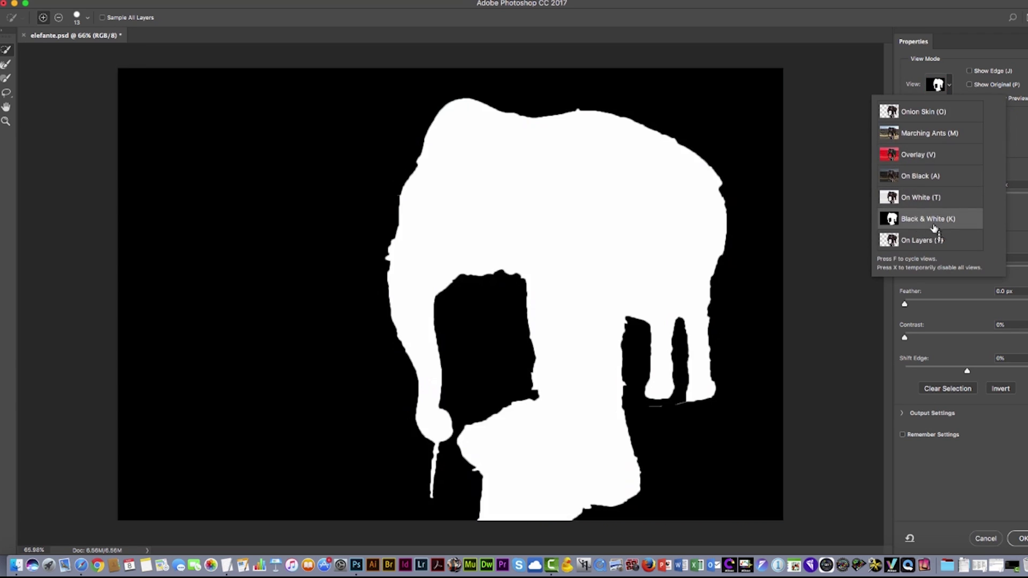
{"action": "left_click", "coordinate": [916, 199]}
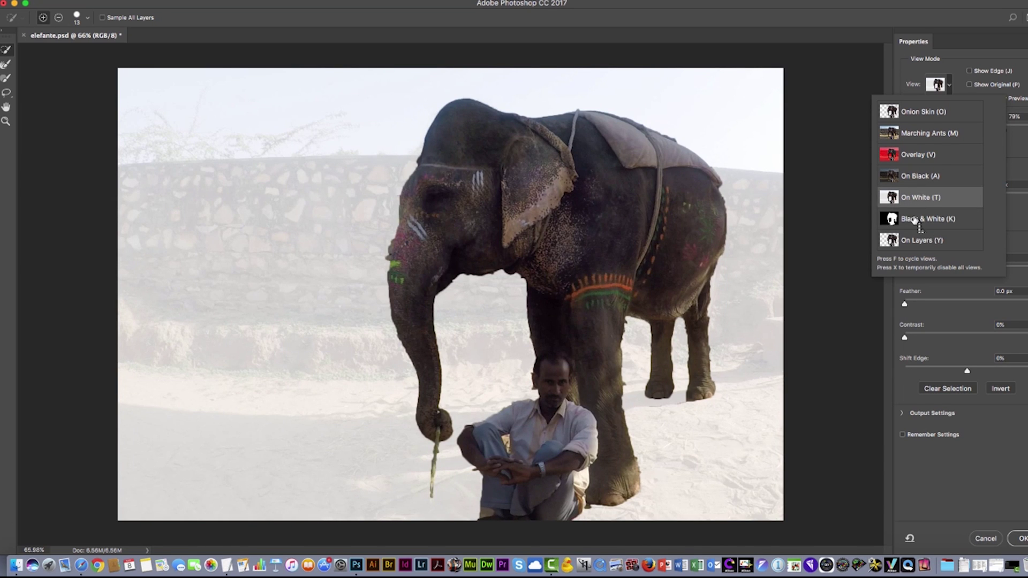
{"action": "left_click", "coordinate": [921, 241]}
{"action": "left_click", "coordinate": [918, 220]}
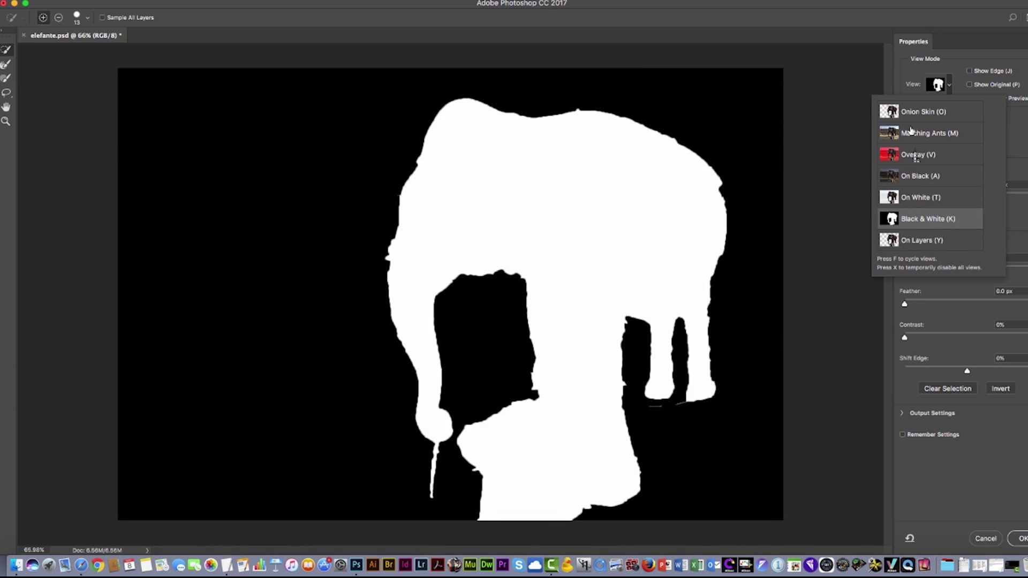
{"action": "left_click", "coordinate": [915, 199]}
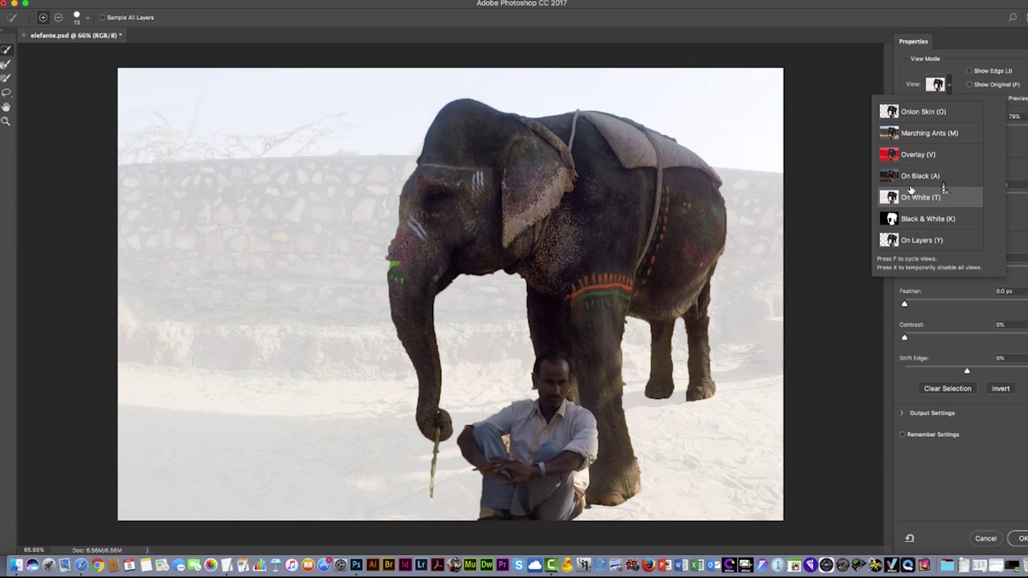
{"action": "left_click", "coordinate": [950, 87]}
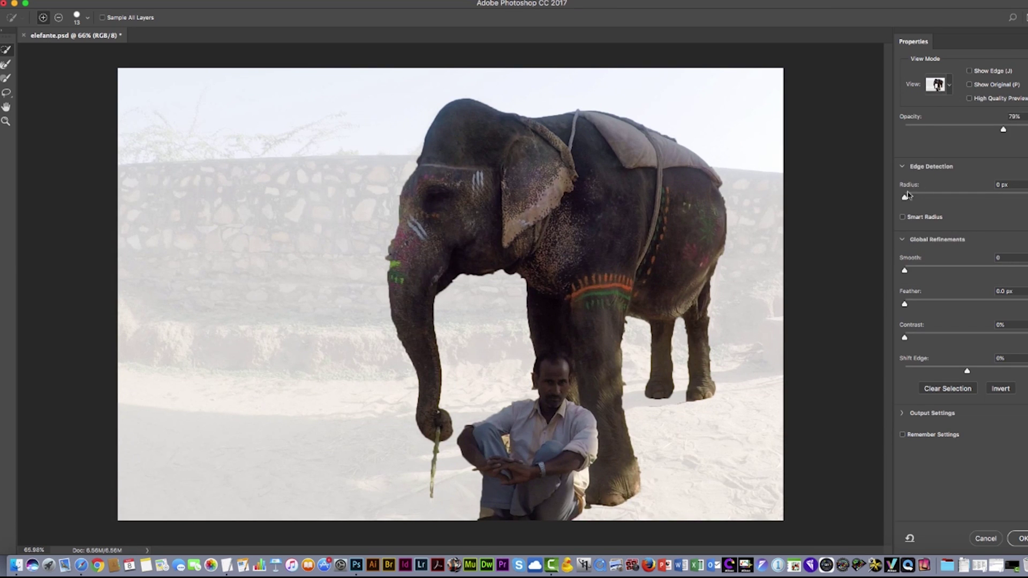
Set the edge Radius to 4 px, Smooth to 57 and Contrast to 18%.
{"action": "mouse_move", "coordinate": [914, 199]}
{"action": "left_mouse_down"}
{"action": "mouse_move", "coordinate": [944, 199]}
{"action": "mouse_move", "coordinate": [922, 200]}
{"action": "left_mouse_up"}
{"action": "left_click_drag", "start_coordinate": [895, 283], "coordinate": [884, 287]}
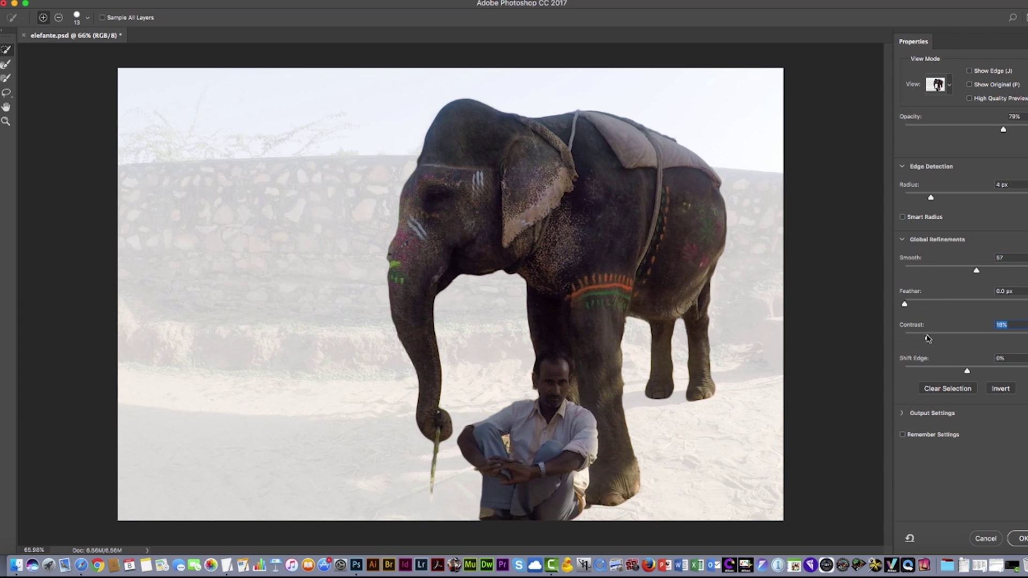
Subtract along the trunk edge against the wall with the Refine Edge Brush, then inspect the trunk tip, man and body.
{"action": "scroll", "coordinate": [382, 244], "scroll_direction": "up", "scroll_amount": 6}
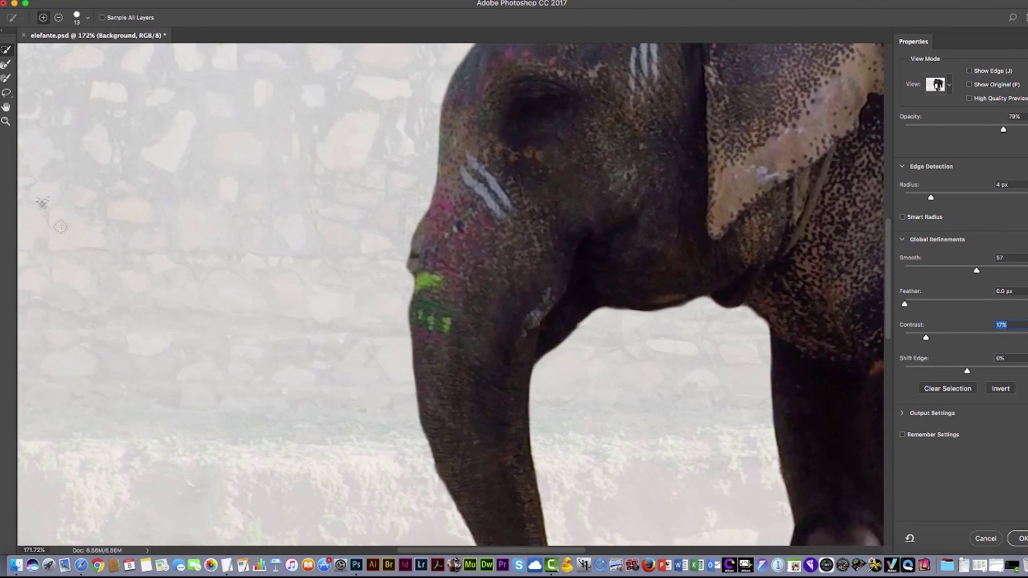
{"action": "left_click", "coordinate": [6, 80]}
{"action": "key", "text": "alt"}
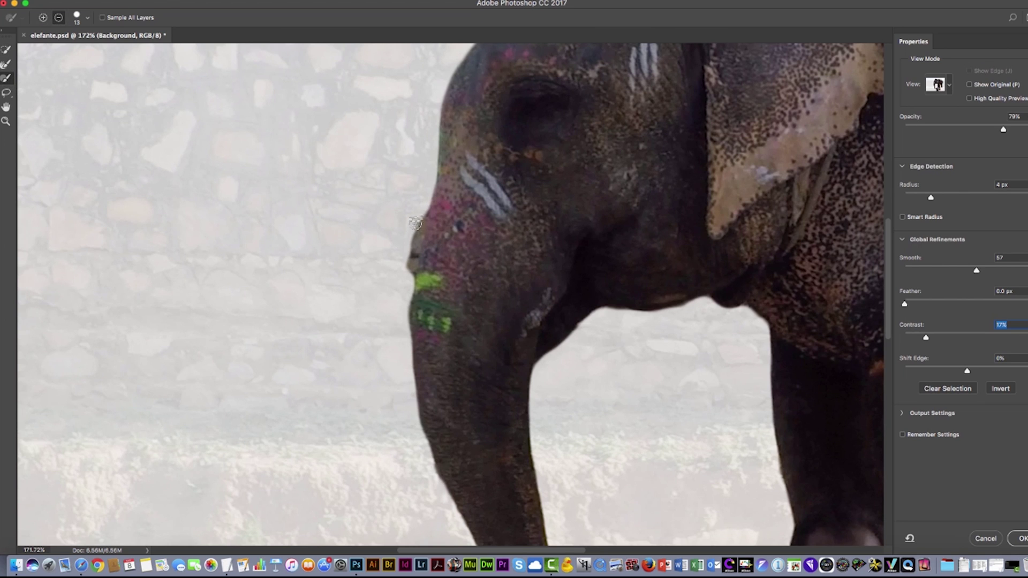
{"action": "left_click_drag", "start_coordinate": [419, 224], "coordinate": [408, 261]}
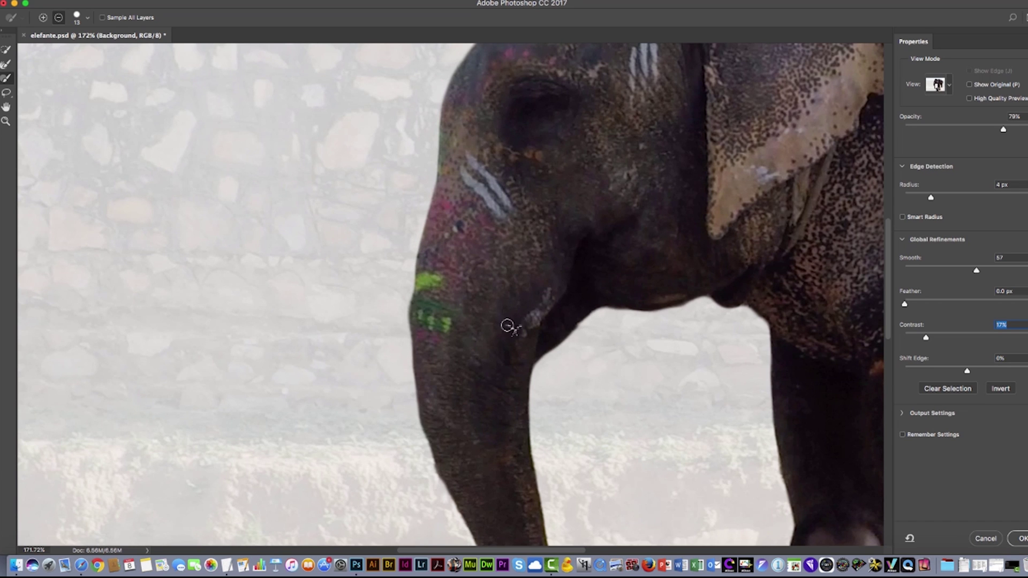
{"action": "left_click_drag", "start_coordinate": [601, 344], "coordinate": [534, 161]}
{"action": "left_click_drag", "start_coordinate": [522, 358], "coordinate": [525, 158]}
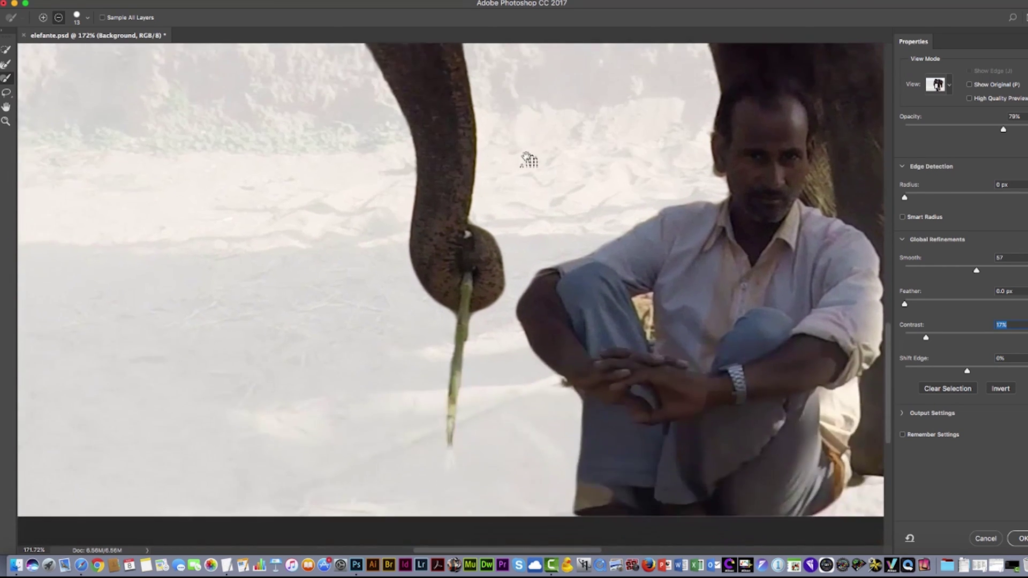
{"action": "mouse_move", "coordinate": [509, 264]}
{"action": "left_mouse_down"}
{"action": "mouse_move", "coordinate": [509, 291]}
{"action": "mouse_move", "coordinate": [503, 270]}
{"action": "mouse_move", "coordinate": [488, 279]}
{"action": "mouse_move", "coordinate": [348, 197]}
{"action": "mouse_move", "coordinate": [482, 214]}
{"action": "mouse_move", "coordinate": [529, 194]}
{"action": "mouse_move", "coordinate": [475, 310]}
{"action": "mouse_move", "coordinate": [439, 357]}
{"action": "left_mouse_up"}
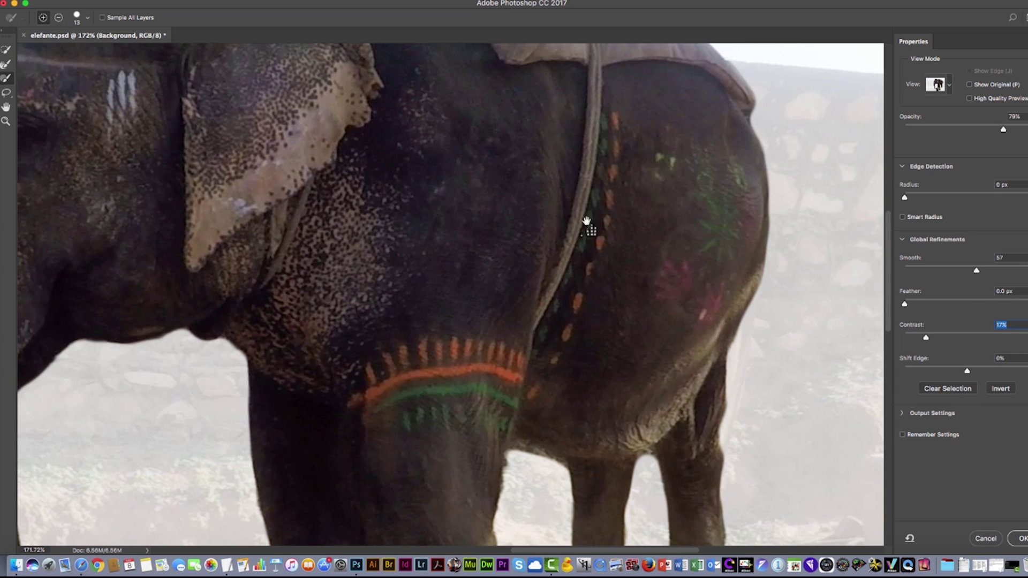
{"action": "left_click_drag", "start_coordinate": [585, 223], "coordinate": [597, 448]}
{"action": "mouse_move", "coordinate": [415, 351]}
{"action": "left_mouse_down"}
{"action": "mouse_move", "coordinate": [730, 314]}
{"action": "mouse_move", "coordinate": [734, 305]}
{"action": "mouse_move", "coordinate": [679, 245]}
{"action": "left_mouse_up"}
{"action": "scroll", "coordinate": [602, 292], "scroll_direction": "down", "scroll_amount": 10}
{"action": "scroll", "coordinate": [602, 292], "scroll_direction": "up", "scroll_amount": 5}
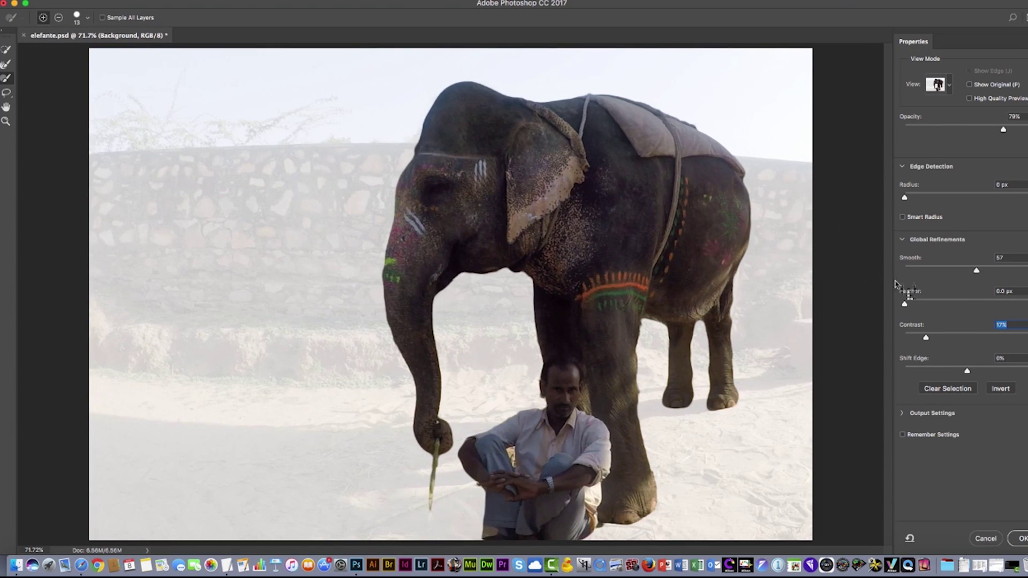
Output the refined selection to a New Layer and confirm with OK.
{"action": "left_click", "coordinate": [903, 414]}
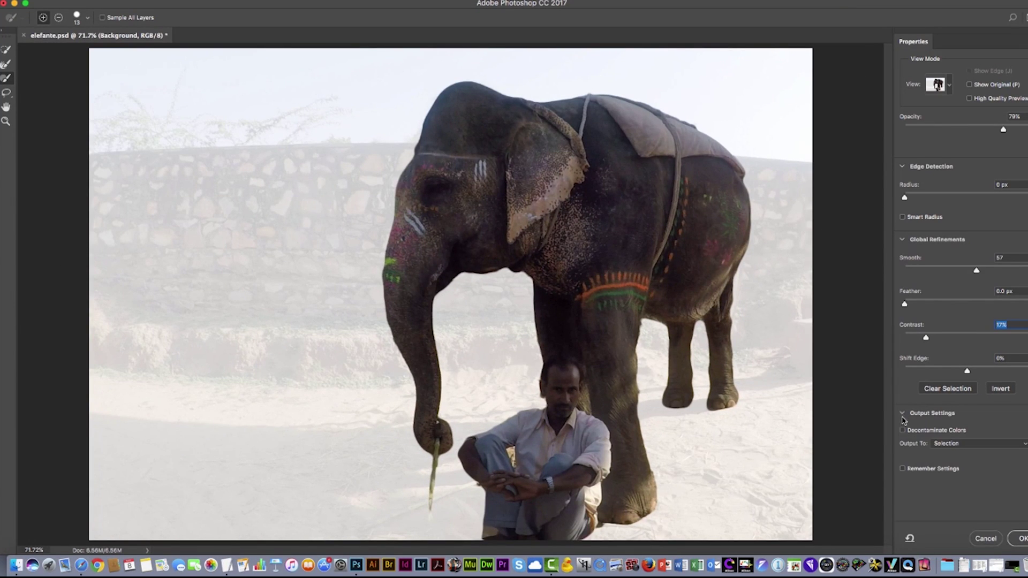
{"action": "left_click", "coordinate": [948, 445]}
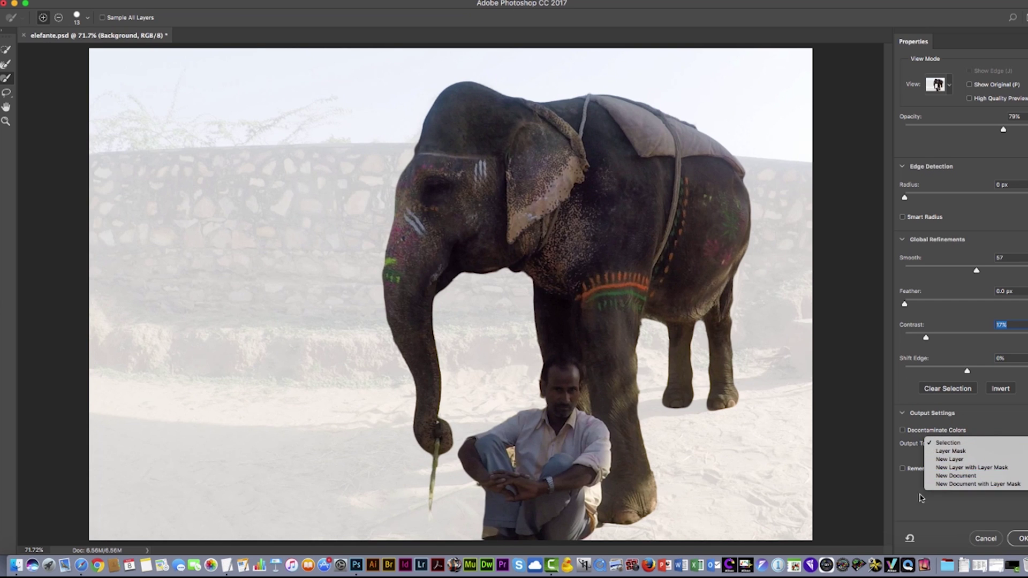
{"action": "left_click", "coordinate": [961, 460]}
{"action": "left_click", "coordinate": [1023, 538]}
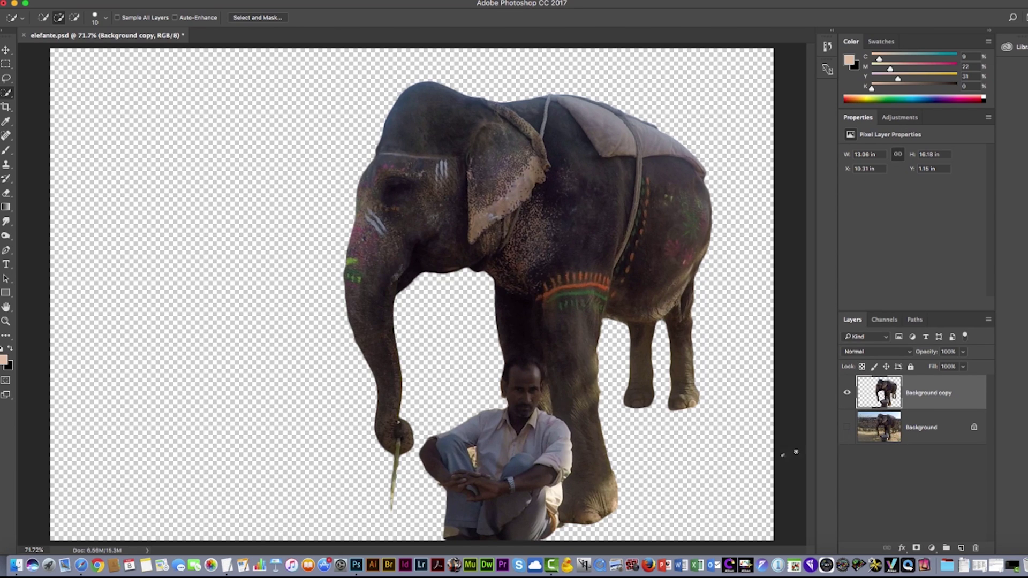
Hide the Background copy layer, show the Background layer and make it active.
{"action": "left_click", "coordinate": [847, 393]}
{"action": "left_click", "coordinate": [847, 428]}
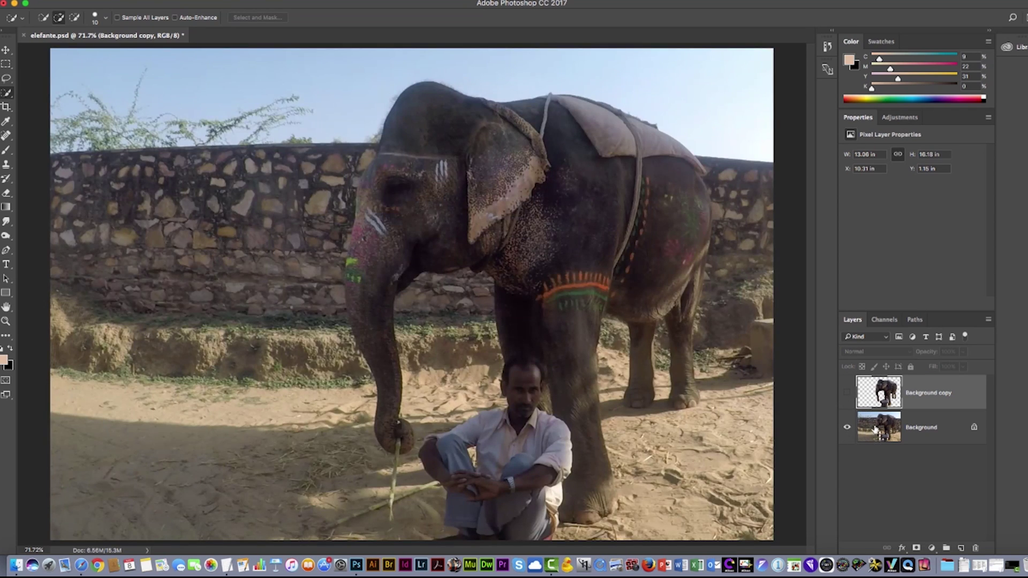
{"action": "left_click", "coordinate": [889, 425]}
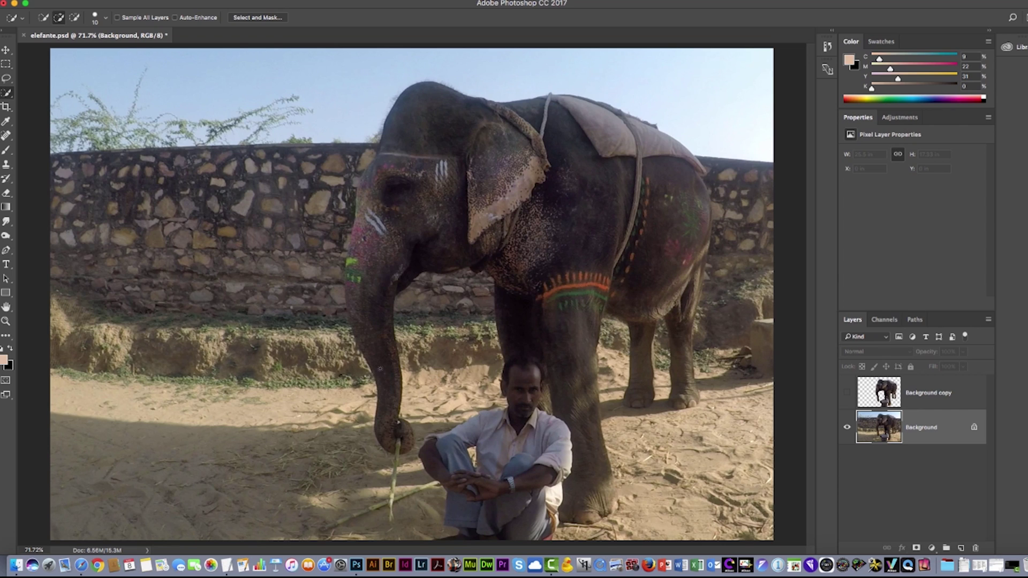
Select the Clone Stamp Tool and enlarge its brush to 150.
{"action": "left_click", "coordinate": [7, 166]}
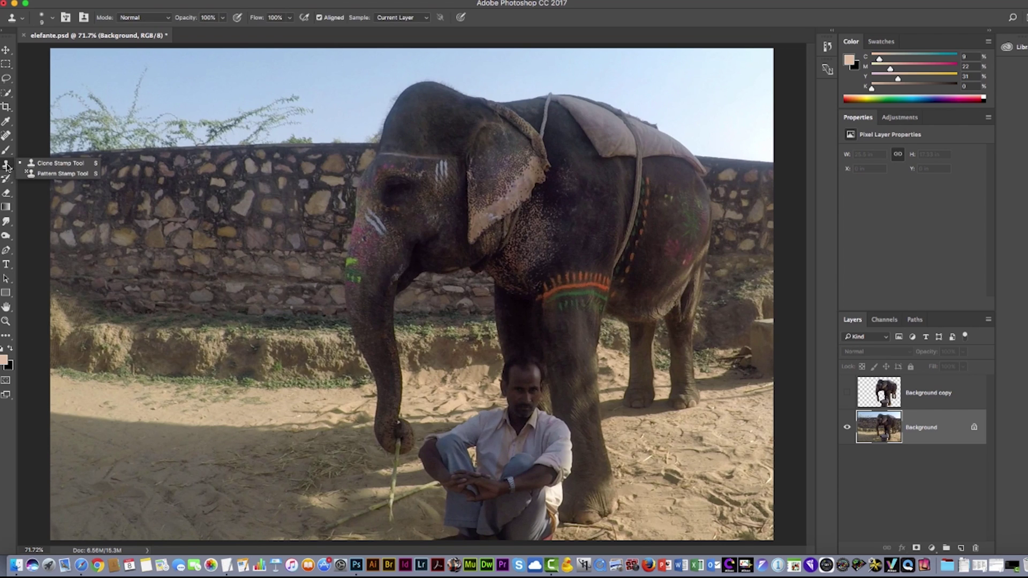
{"action": "left_click", "coordinate": [33, 163]}
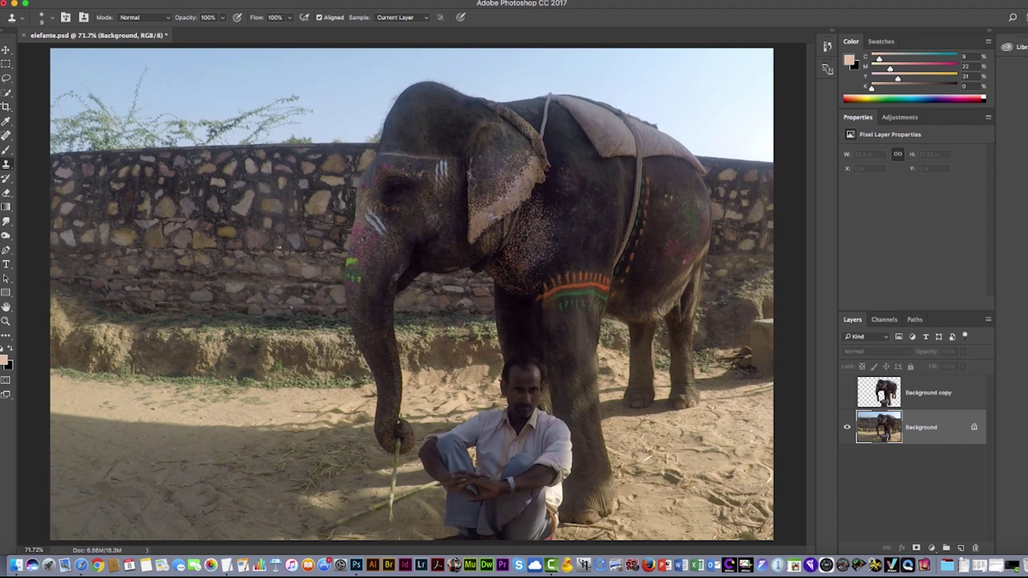
{"action": "key", "text": "bracketright"}
{"action": "key", "text": "bracketright"}
{"action": "key", "text": "bracketright"}
{"action": "key", "text": "bracketright"}
{"action": "key", "text": "bracketright"}
{"action": "key", "text": "bracketright"}
{"action": "key", "text": "bracketright"}
{"action": "left_click", "coordinate": [905, 1]}
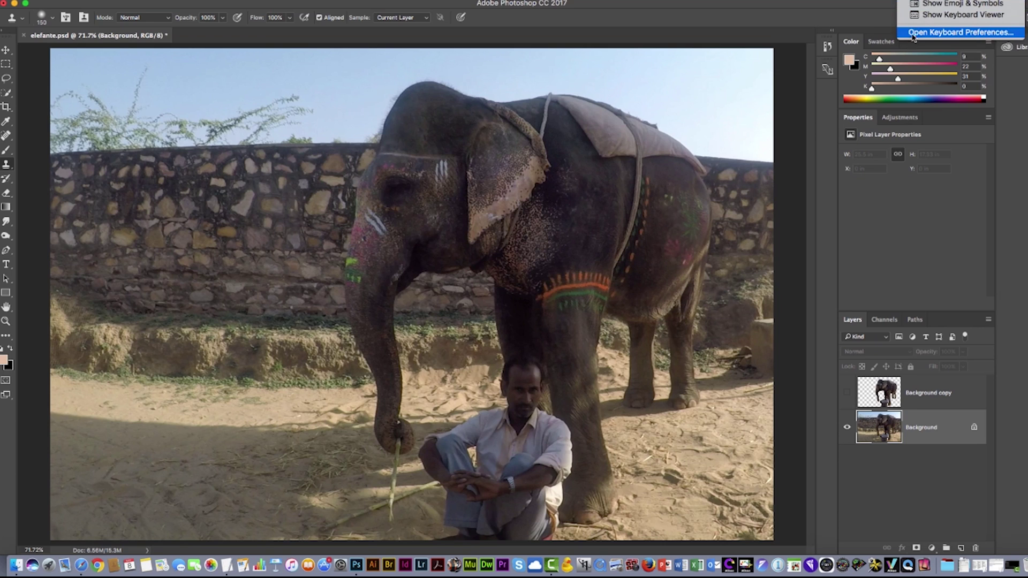
{"action": "left_click", "coordinate": [921, 21]}
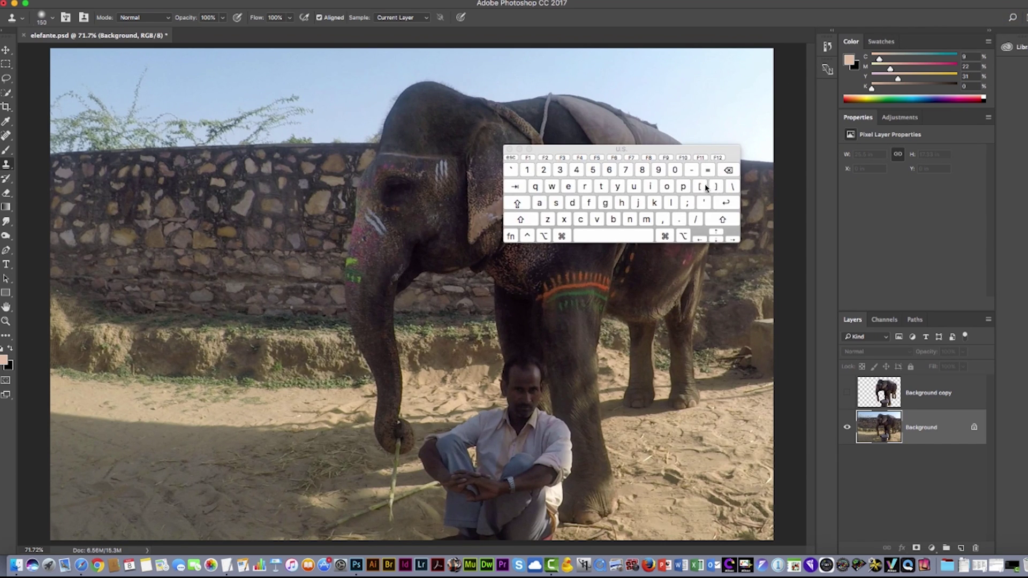
{"action": "left_click", "coordinate": [509, 149]}
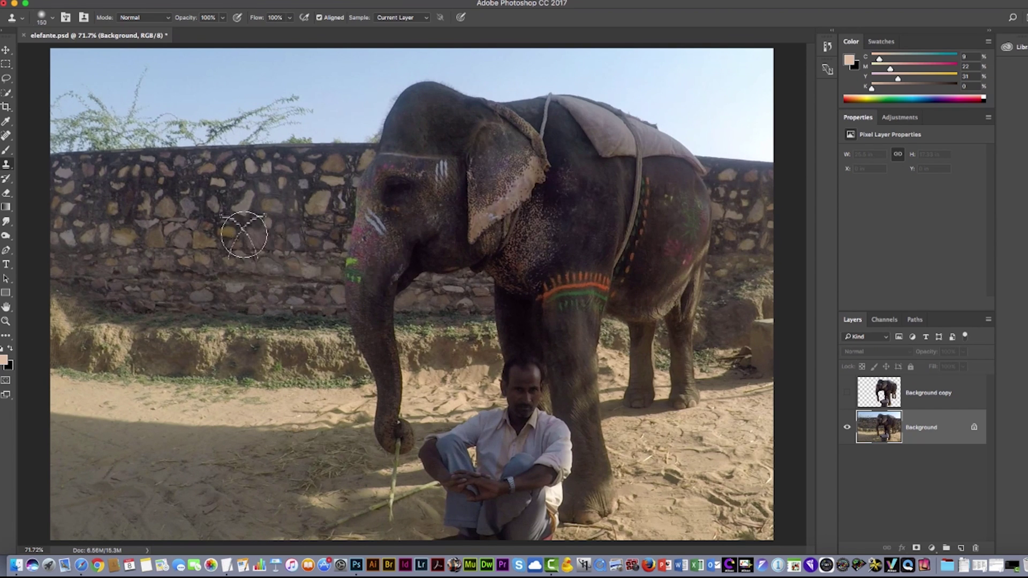
Clone wall over the trunk's pink and green marks.
{"action": "left_click", "coordinate": [278, 251], "text": "alt"}
{"action": "mouse_move", "coordinate": [358, 253]}
{"action": "left_mouse_down"}
{"action": "mouse_move", "coordinate": [392, 250]}
{"action": "mouse_move", "coordinate": [354, 205]}
{"action": "mouse_move", "coordinate": [404, 220]}
{"action": "mouse_move", "coordinate": [414, 238]}
{"action": "mouse_move", "coordinate": [394, 241]}
{"action": "mouse_move", "coordinate": [396, 218]}
{"action": "mouse_move", "coordinate": [375, 193]}
{"action": "mouse_move", "coordinate": [440, 233]}
{"action": "mouse_move", "coordinate": [432, 248]}
{"action": "mouse_move", "coordinate": [360, 266]}
{"action": "mouse_move", "coordinate": [375, 266]}
{"action": "mouse_move", "coordinate": [380, 288]}
{"action": "mouse_move", "coordinate": [353, 287]}
{"action": "mouse_move", "coordinate": [417, 283]}
{"action": "mouse_move", "coordinate": [356, 294]}
{"action": "left_mouse_up"}
{"action": "scroll", "coordinate": [364, 300], "scroll_direction": "up", "scroll_amount": 5}
{"action": "scroll", "coordinate": [392, 280], "scroll_direction": "down", "scroll_amount": 1}
{"action": "left_click_drag", "start_coordinate": [392, 280], "coordinate": [503, 320]}
{"action": "scroll", "coordinate": [487, 302], "scroll_direction": "down", "scroll_amount": 3}
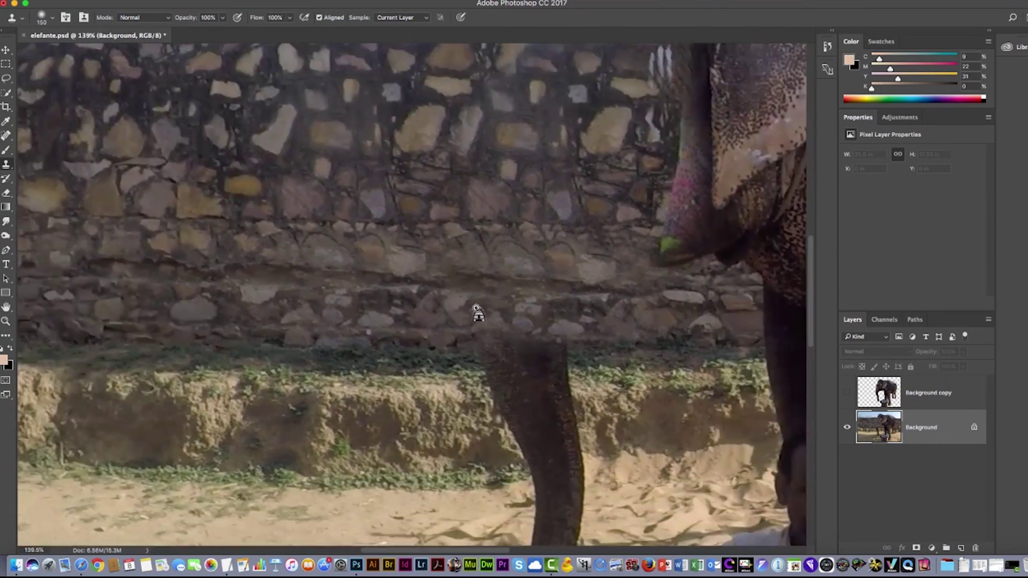
Set the clone brush to 90 px with 50% hardness, try cloning wall over the trunk top, then undo it.
{"action": "key", "text": "bracketleft"}
{"action": "key", "text": "bracketleft"}
{"action": "key", "text": "bracketleft"}
{"action": "right_click", "coordinate": [399, 253]}
{"action": "left_click_drag", "start_coordinate": [461, 305], "coordinate": [491, 305]}
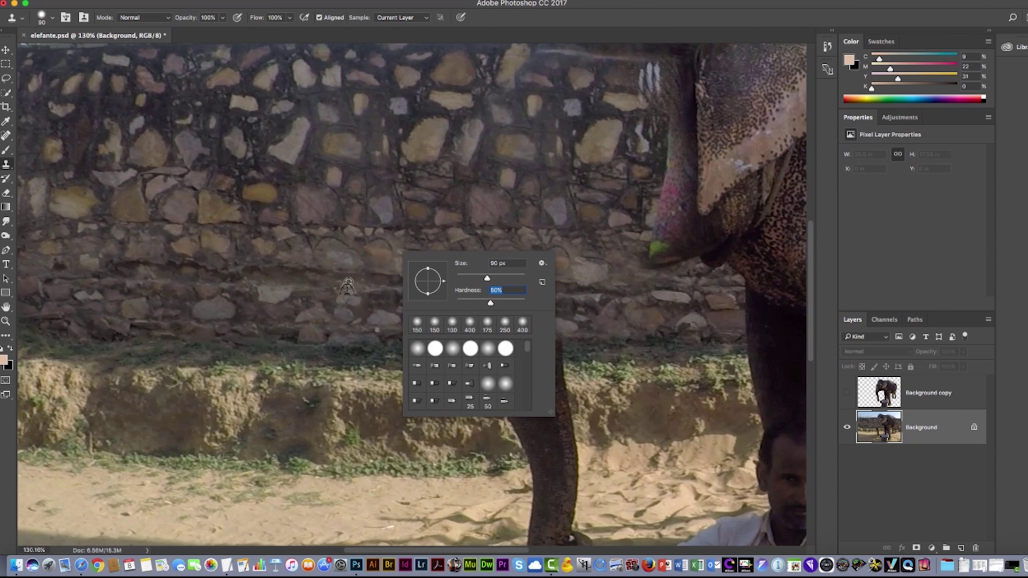
{"action": "left_click", "coordinate": [320, 295]}
{"action": "mouse_move", "coordinate": [505, 294]}
{"action": "left_mouse_down"}
{"action": "mouse_move", "coordinate": [526, 297]}
{"action": "mouse_move", "coordinate": [507, 295]}
{"action": "mouse_move", "coordinate": [516, 307]}
{"action": "mouse_move", "coordinate": [501, 327]}
{"action": "mouse_move", "coordinate": [523, 317]}
{"action": "left_mouse_up"}
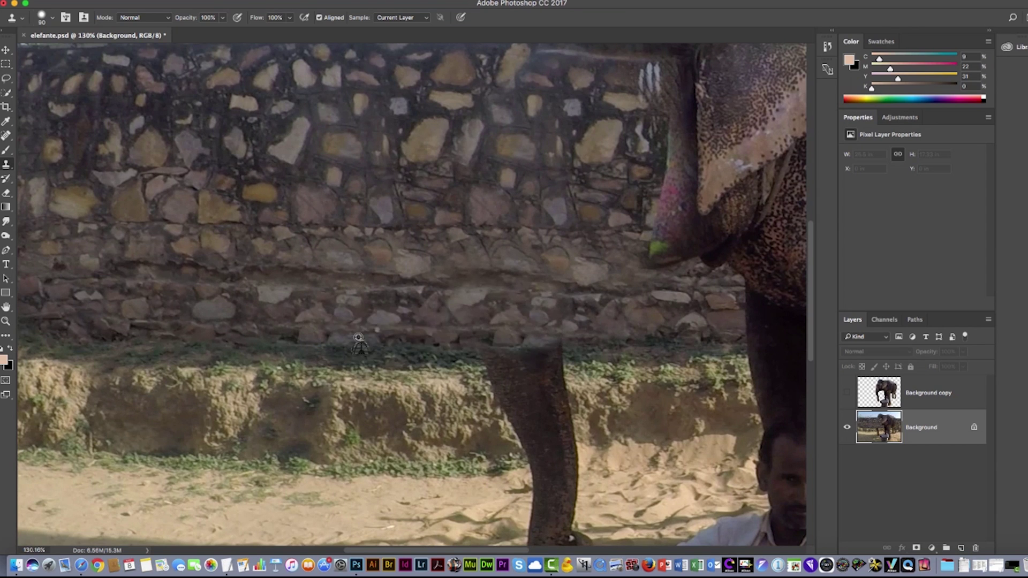
{"action": "left_click", "coordinate": [339, 351], "text": "alt"}
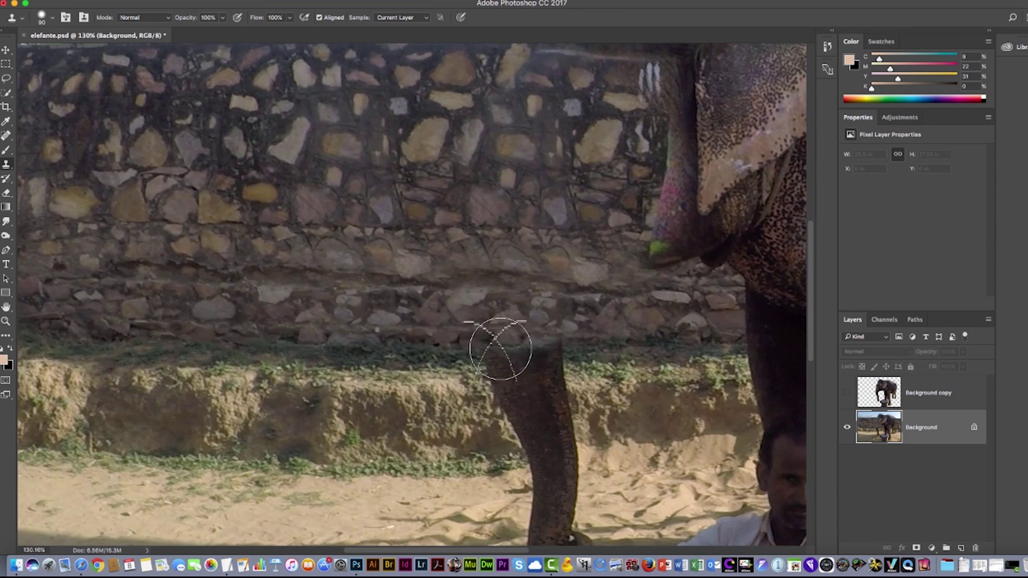
{"action": "mouse_move", "coordinate": [505, 351]}
{"action": "left_mouse_down"}
{"action": "mouse_move", "coordinate": [566, 346]}
{"action": "mouse_move", "coordinate": [509, 349]}
{"action": "mouse_move", "coordinate": [576, 351]}
{"action": "left_mouse_up"}
{"action": "key", "text": "super+z"}
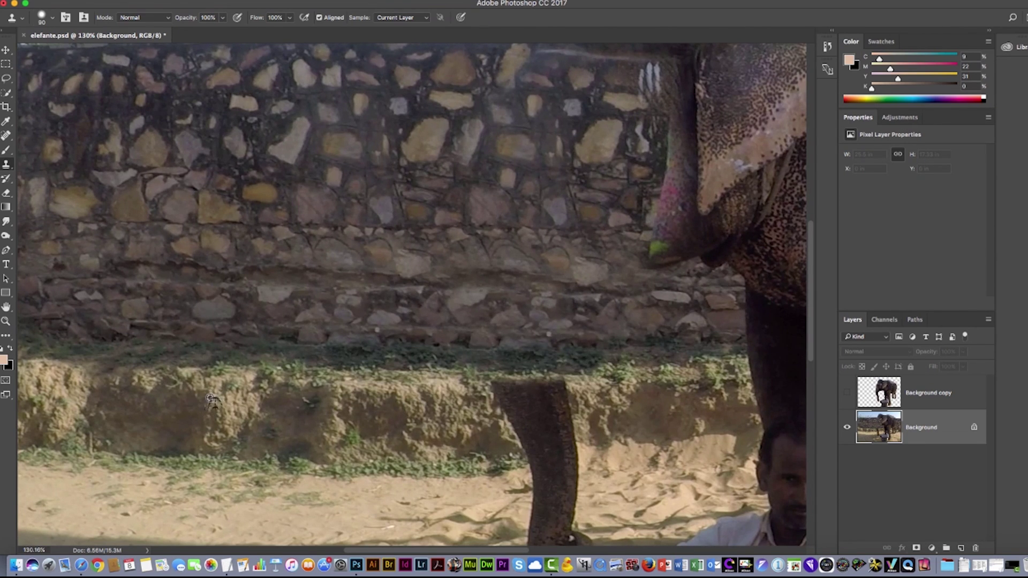
Paint dirt bank and shaded sand over the upper trunk and curled trunk tip.
{"action": "left_click", "coordinate": [214, 399], "text": "alt"}
{"action": "mouse_move", "coordinate": [514, 393]}
{"action": "left_mouse_down"}
{"action": "mouse_move", "coordinate": [532, 379]}
{"action": "mouse_move", "coordinate": [571, 397]}
{"action": "mouse_move", "coordinate": [522, 397]}
{"action": "mouse_move", "coordinate": [509, 415]}
{"action": "mouse_move", "coordinate": [533, 427]}
{"action": "mouse_move", "coordinate": [585, 424]}
{"action": "mouse_move", "coordinate": [514, 465]}
{"action": "mouse_move", "coordinate": [536, 474]}
{"action": "mouse_move", "coordinate": [534, 293]}
{"action": "mouse_move", "coordinate": [534, 313]}
{"action": "left_mouse_up"}
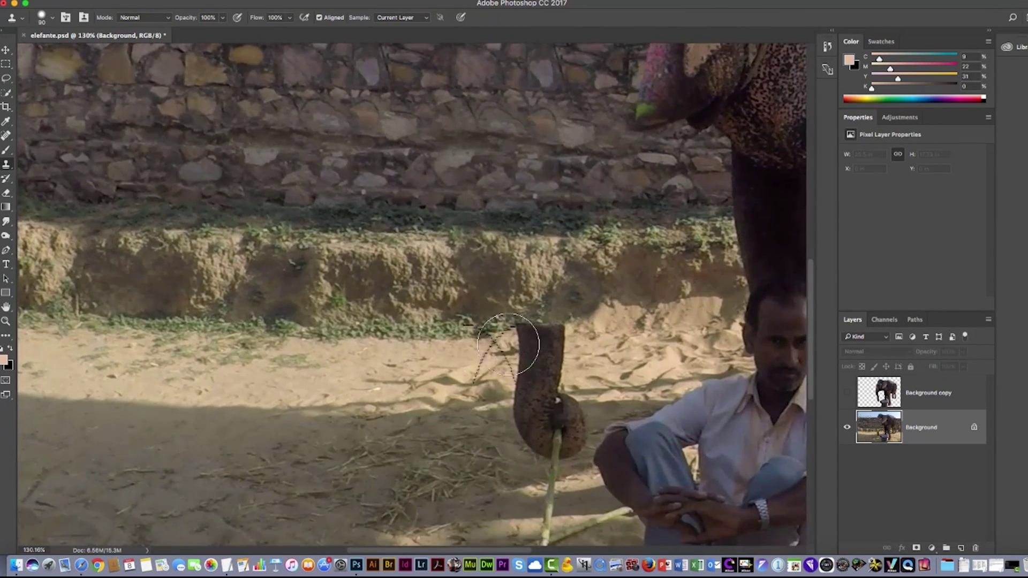
{"action": "mouse_move", "coordinate": [529, 383]}
{"action": "left_mouse_down"}
{"action": "mouse_move", "coordinate": [551, 395]}
{"action": "mouse_move", "coordinate": [539, 379]}
{"action": "mouse_move", "coordinate": [551, 363]}
{"action": "mouse_move", "coordinate": [530, 332]}
{"action": "mouse_move", "coordinate": [551, 383]}
{"action": "mouse_move", "coordinate": [546, 396]}
{"action": "left_mouse_up"}
{"action": "left_click", "coordinate": [237, 405], "text": "alt"}
{"action": "mouse_move", "coordinate": [552, 421]}
{"action": "left_mouse_down"}
{"action": "mouse_move", "coordinate": [529, 406]}
{"action": "mouse_move", "coordinate": [578, 408]}
{"action": "mouse_move", "coordinate": [555, 419]}
{"action": "mouse_move", "coordinate": [520, 414]}
{"action": "mouse_move", "coordinate": [523, 431]}
{"action": "mouse_move", "coordinate": [561, 432]}
{"action": "mouse_move", "coordinate": [549, 448]}
{"action": "mouse_move", "coordinate": [493, 462]}
{"action": "left_mouse_up"}
Cover the vertical sugarcane stalk with sand cloned from nearby.
{"action": "scroll", "coordinate": [494, 461], "scroll_direction": "down", "scroll_amount": 5}
{"action": "left_click", "coordinate": [475, 356], "text": "alt"}
{"action": "mouse_move", "coordinate": [543, 338]}
{"action": "left_mouse_down"}
{"action": "mouse_move", "coordinate": [528, 367]}
{"action": "mouse_move", "coordinate": [436, 429]}
{"action": "left_mouse_up"}
{"action": "left_click", "coordinate": [437, 429], "text": "alt"}
{"action": "mouse_move", "coordinate": [348, 418]}
{"action": "left_mouse_down"}
{"action": "mouse_move", "coordinate": [459, 364]}
{"action": "mouse_move", "coordinate": [385, 379]}
{"action": "mouse_move", "coordinate": [515, 369]}
{"action": "mouse_move", "coordinate": [516, 382]}
{"action": "mouse_move", "coordinate": [459, 390]}
{"action": "mouse_move", "coordinate": [435, 425]}
{"action": "left_mouse_up"}
{"action": "scroll", "coordinate": [516, 348], "scroll_direction": "down", "scroll_amount": 5}
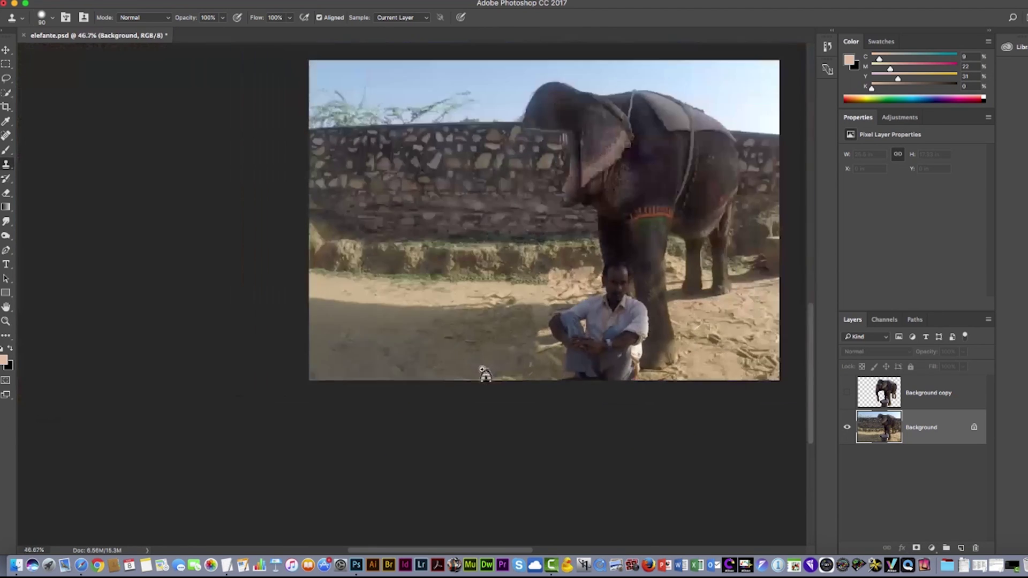
Zoom in on the head and clone the stone wall top over the head's upper edge.
{"action": "scroll", "coordinate": [488, 371], "scroll_direction": "up", "scroll_amount": 4}
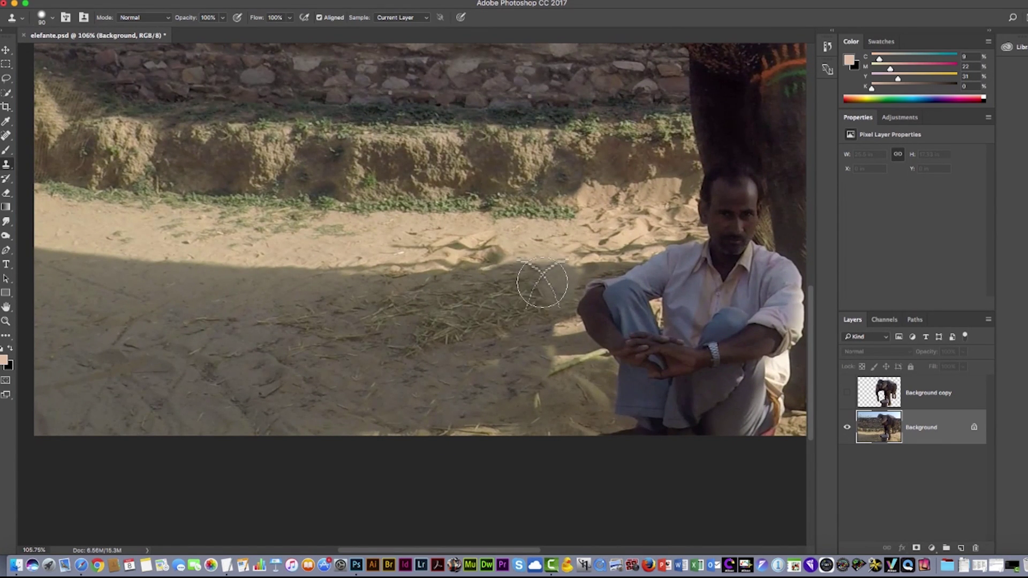
{"action": "scroll", "coordinate": [505, 339], "scroll_direction": "down", "scroll_amount": 4}
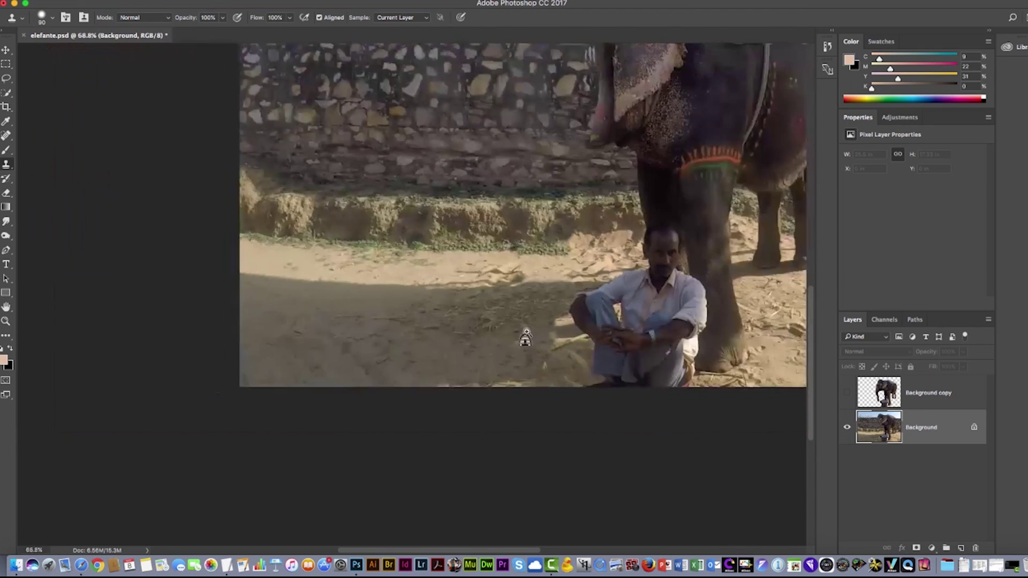
{"action": "scroll", "coordinate": [334, 168], "scroll_direction": "up", "scroll_amount": 5}
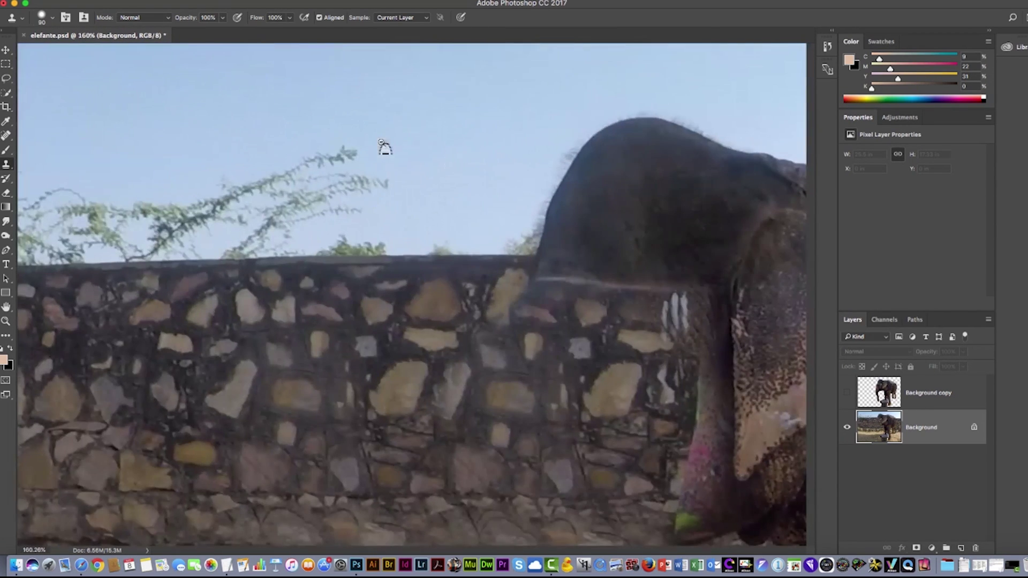
{"action": "left_click", "coordinate": [393, 271], "text": "alt"}
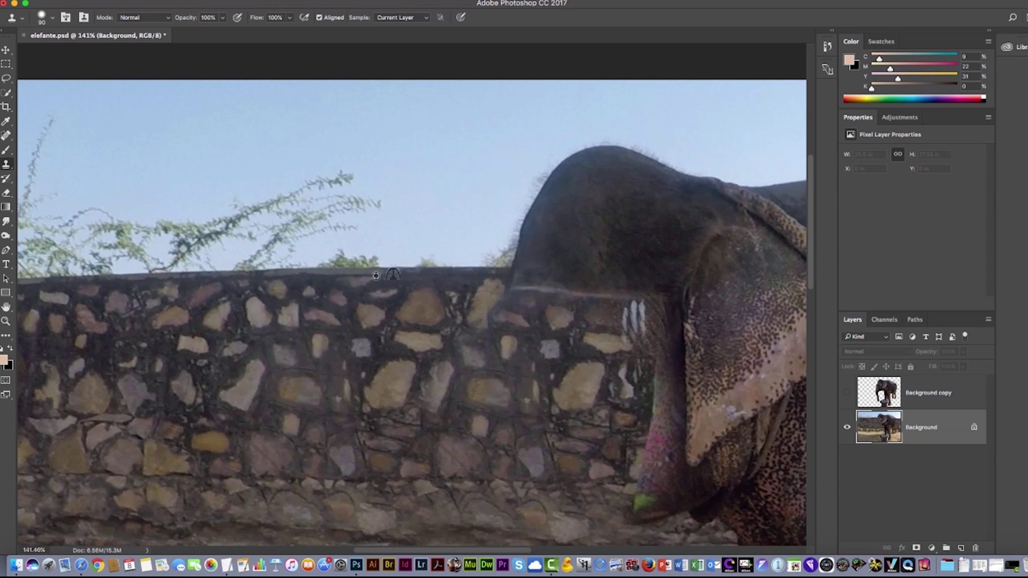
{"action": "left_click", "coordinate": [491, 260], "text": "alt"}
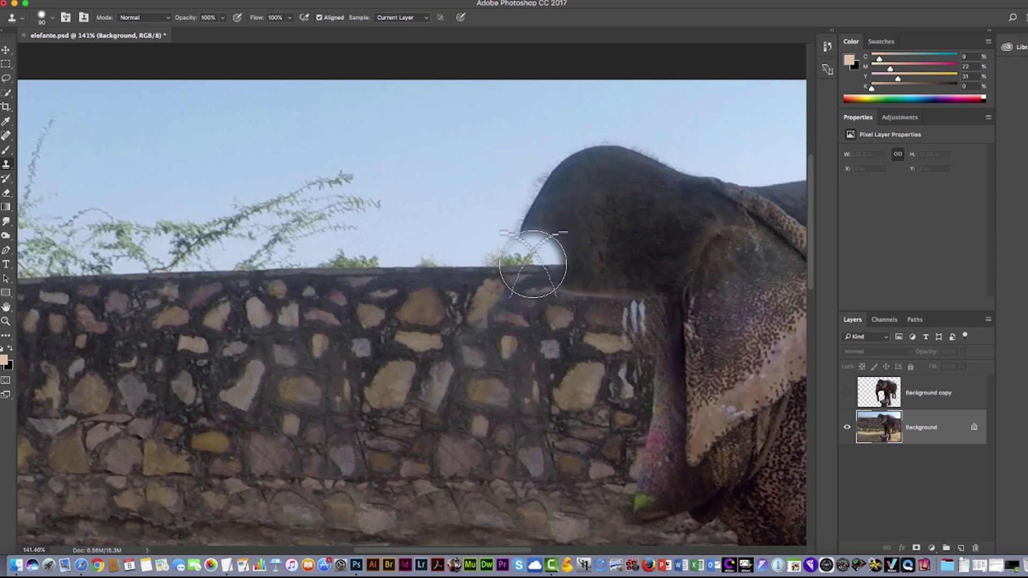
{"action": "mouse_move", "coordinate": [528, 264]}
{"action": "left_mouse_down"}
{"action": "mouse_move", "coordinate": [566, 170]}
{"action": "mouse_move", "coordinate": [625, 160]}
{"action": "mouse_move", "coordinate": [560, 229]}
{"action": "mouse_move", "coordinate": [513, 205]}
{"action": "mouse_move", "coordinate": [595, 234]}
{"action": "mouse_move", "coordinate": [589, 244]}
{"action": "mouse_move", "coordinate": [630, 245]}
{"action": "mouse_move", "coordinate": [638, 170]}
{"action": "left_mouse_up"}
Clone clean sky over the top of the elephant's head and remaining leftovers.
{"action": "left_click", "coordinate": [484, 137], "text": "alt"}
{"action": "mouse_move", "coordinate": [492, 183]}
{"action": "left_mouse_down"}
{"action": "mouse_move", "coordinate": [448, 176]}
{"action": "mouse_move", "coordinate": [484, 200]}
{"action": "mouse_move", "coordinate": [523, 202]}
{"action": "mouse_move", "coordinate": [458, 211]}
{"action": "mouse_move", "coordinate": [468, 213]}
{"action": "mouse_move", "coordinate": [602, 202]}
{"action": "mouse_move", "coordinate": [537, 179]}
{"action": "mouse_move", "coordinate": [452, 223]}
{"action": "mouse_move", "coordinate": [484, 189]}
{"action": "left_mouse_up"}
{"action": "left_click", "coordinate": [555, 149], "text": "alt"}
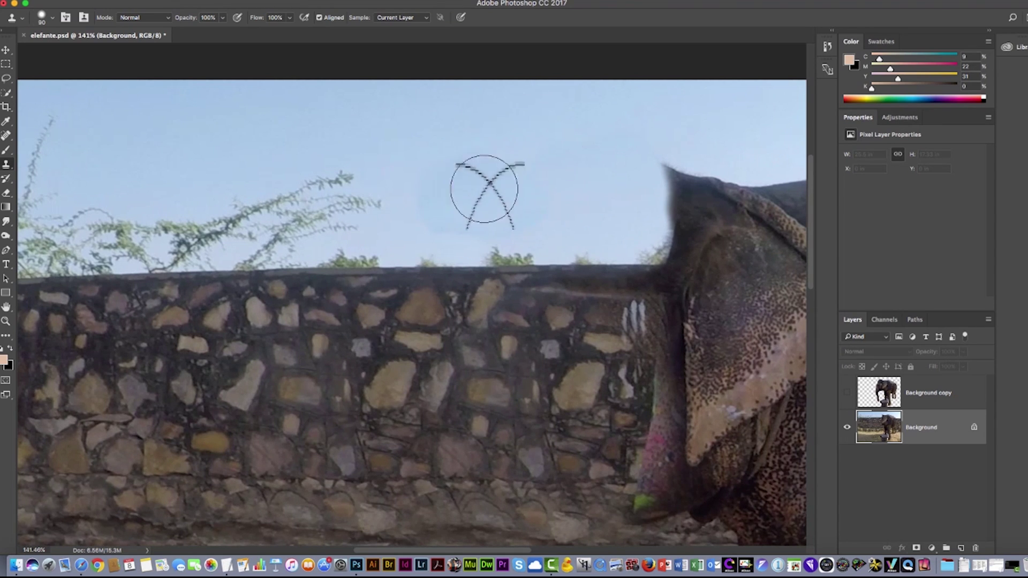
Smooth the blotchy sky areas by patching them with clean sky using the Patch Tool.
{"action": "left_click", "coordinate": [7, 138]}
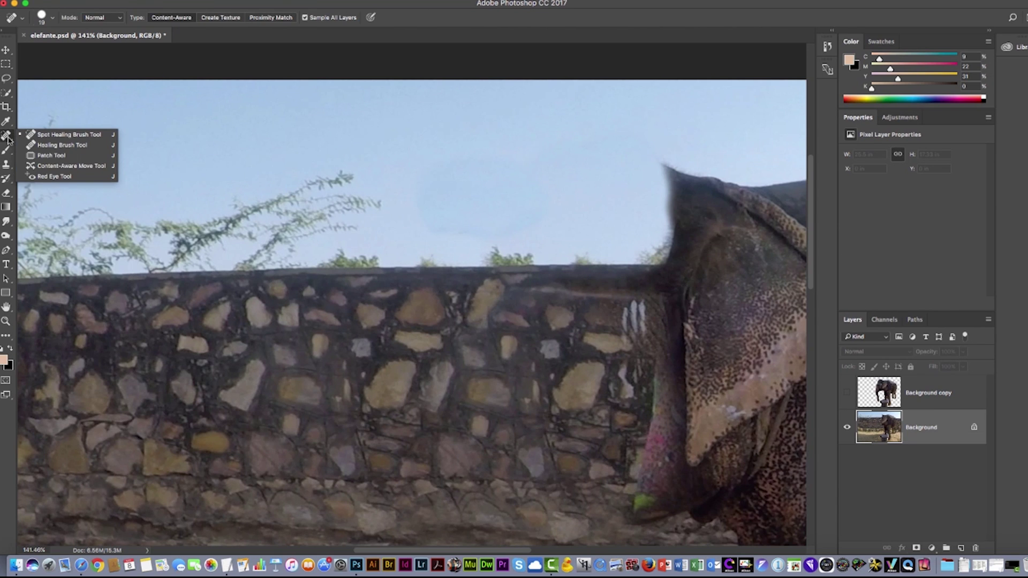
{"action": "left_click", "coordinate": [51, 155]}
{"action": "mouse_move", "coordinate": [495, 241]}
{"action": "left_mouse_down"}
{"action": "mouse_move", "coordinate": [451, 159]}
{"action": "mouse_move", "coordinate": [300, 123]}
{"action": "left_mouse_up"}
{"action": "left_click", "coordinate": [542, 129]}
{"action": "left_click_drag", "start_coordinate": [449, 243], "coordinate": [439, 220]}
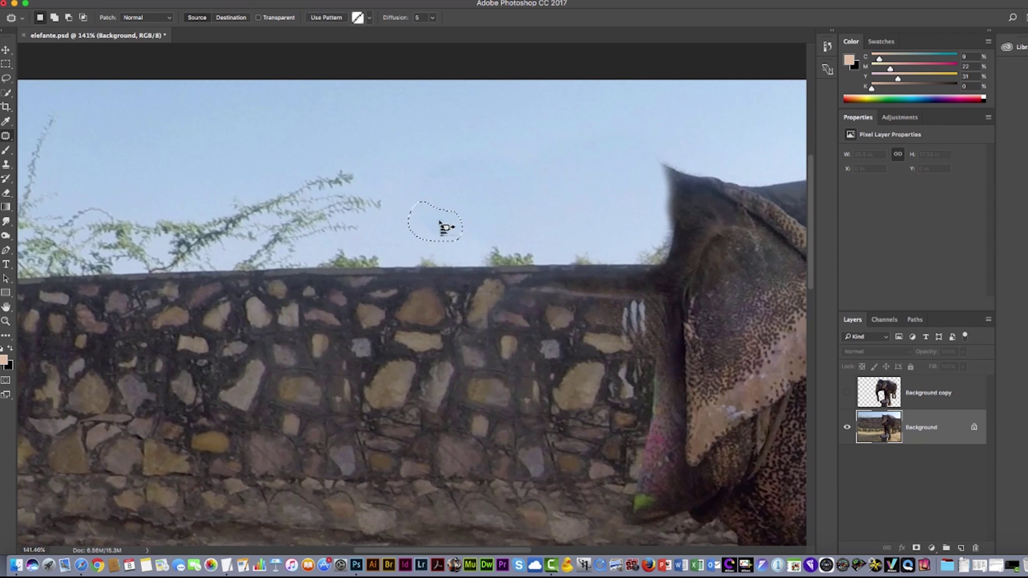
{"action": "left_click", "coordinate": [629, 394]}
Zoom out, then show and select the Background copy elephant cut-out layer.
{"action": "scroll", "coordinate": [626, 294], "scroll_direction": "down", "scroll_amount": 5}
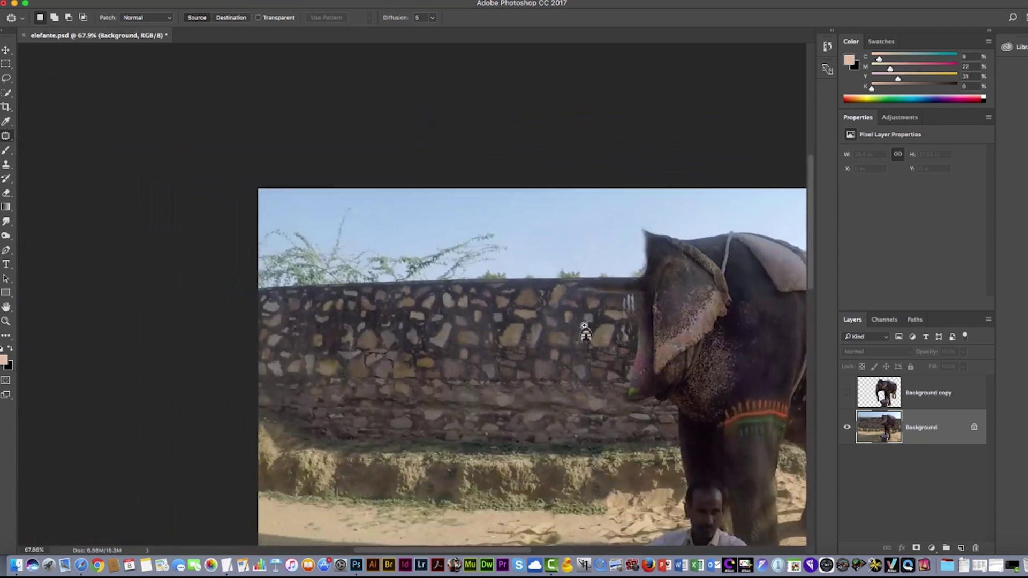
{"action": "left_click", "coordinate": [847, 393]}
{"action": "left_click", "coordinate": [902, 402]}
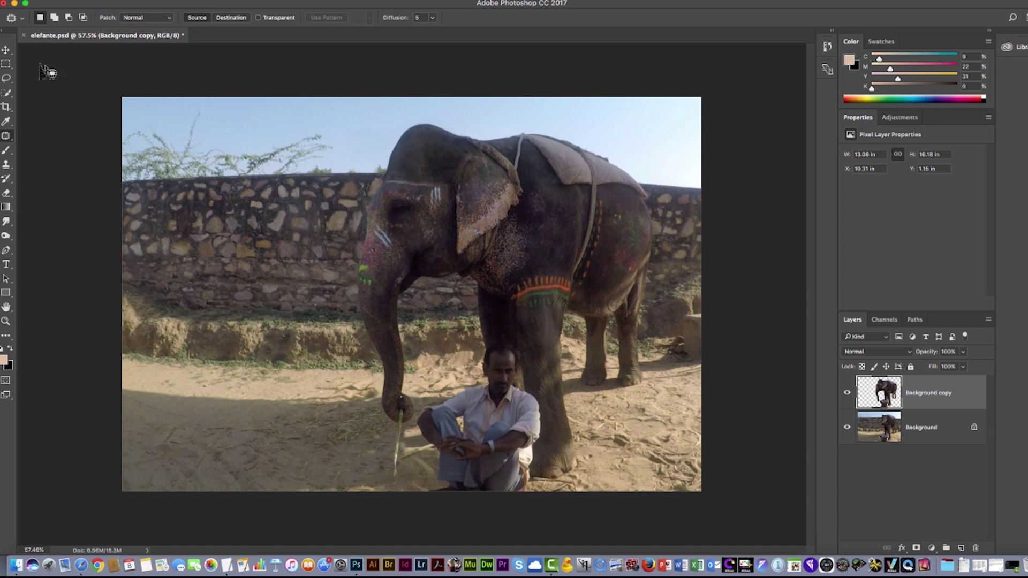
Try shifting the elephant layer up and right with the Move tool, then undo it.
{"action": "left_click", "coordinate": [7, 51]}
{"action": "left_click_drag", "start_coordinate": [471, 208], "coordinate": [509, 187]}
{"action": "key", "text": "cmd+z"}
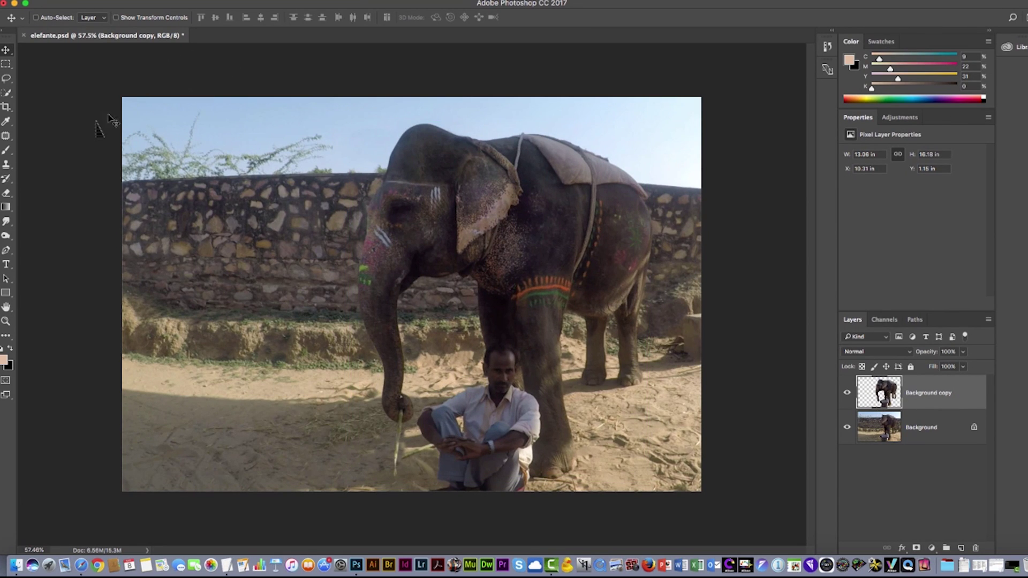
Puppet Warp the elephant: pin the back foot, bend the trunk tip up toward the head, commit.
{"action": "left_click", "coordinate": [120, 1]}
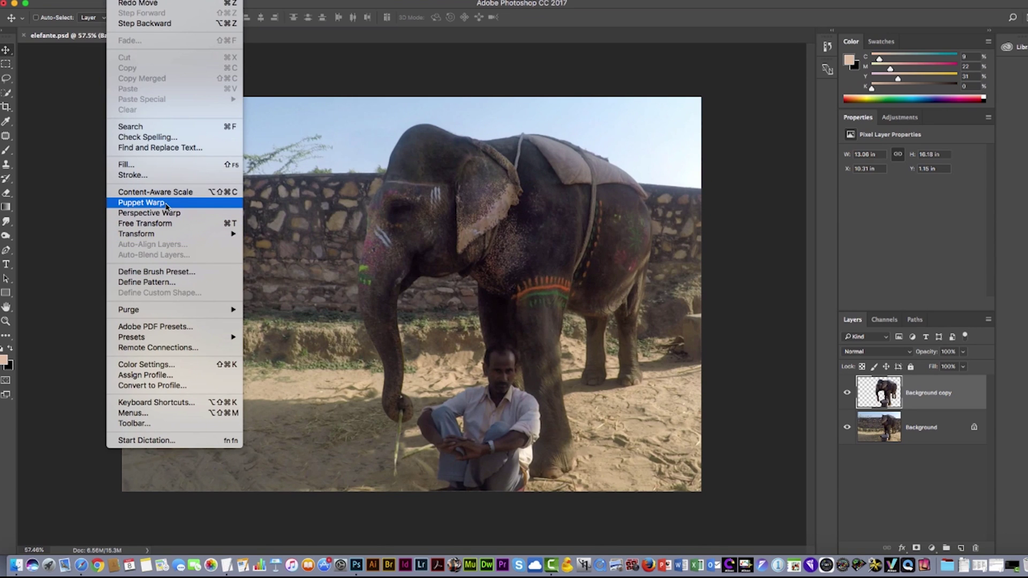
{"action": "left_click", "coordinate": [140, 203]}
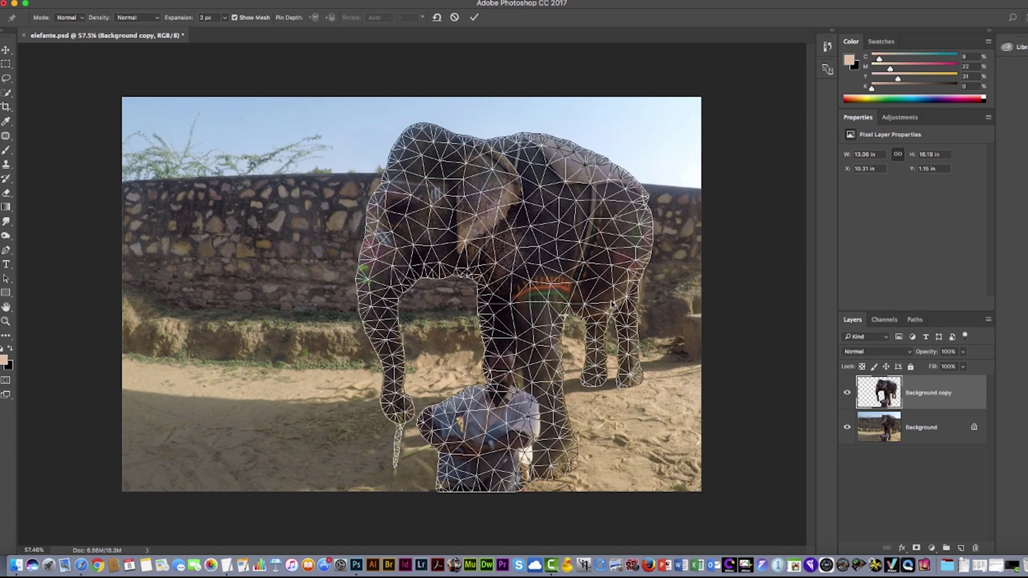
{"action": "left_click", "coordinate": [631, 370]}
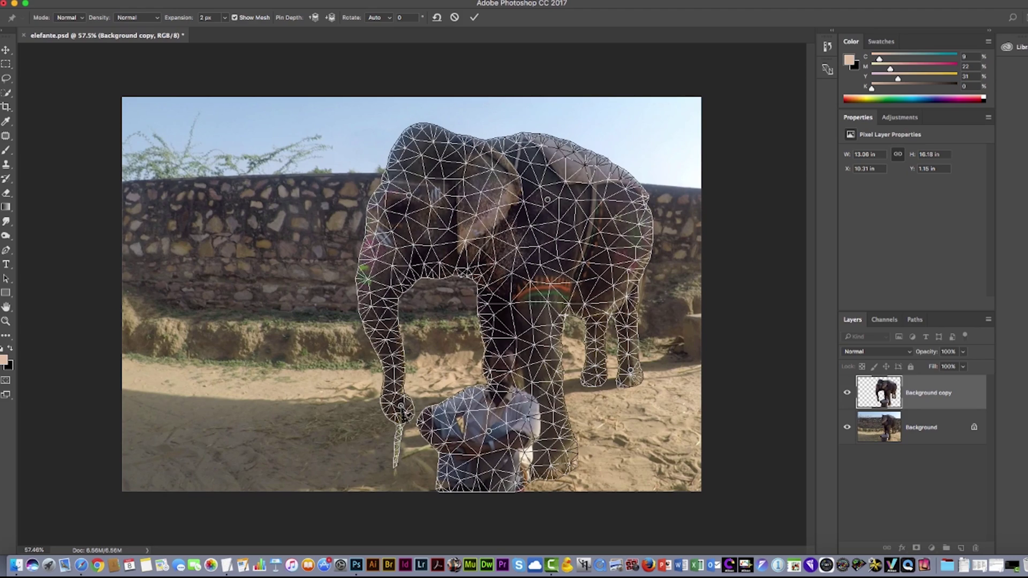
{"action": "left_click_drag", "start_coordinate": [405, 414], "coordinate": [424, 315]}
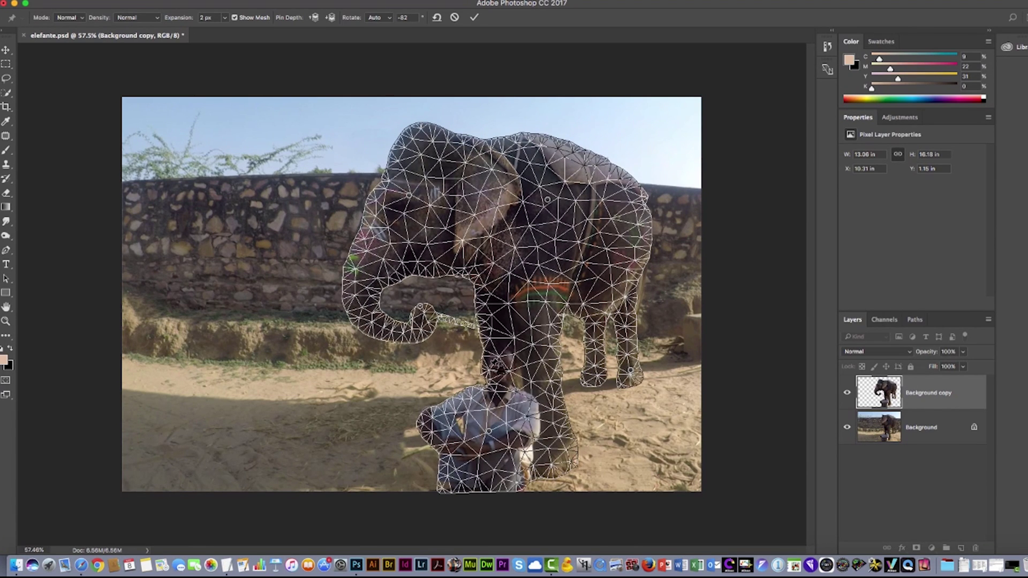
{"action": "left_click", "coordinate": [475, 18]}
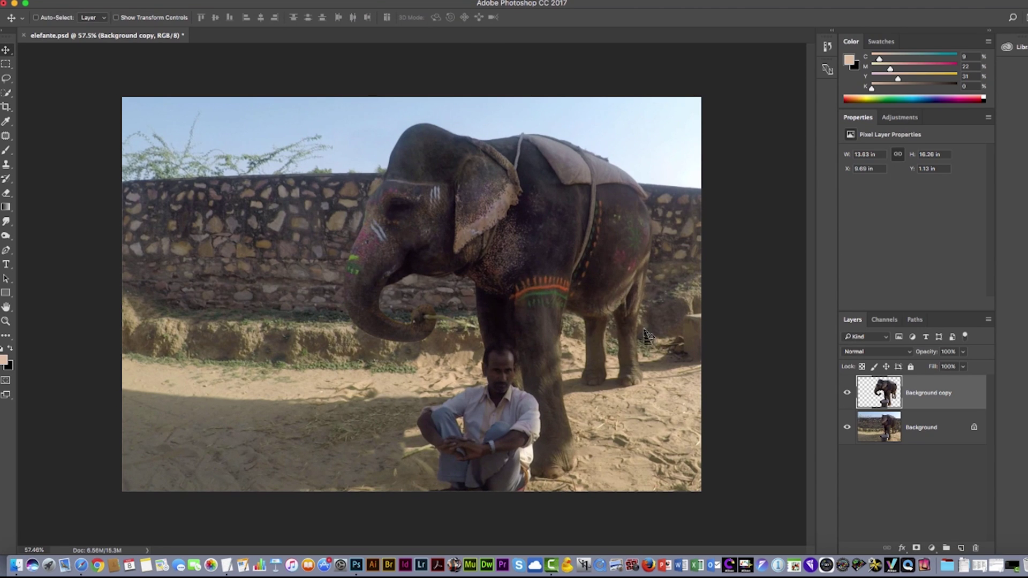